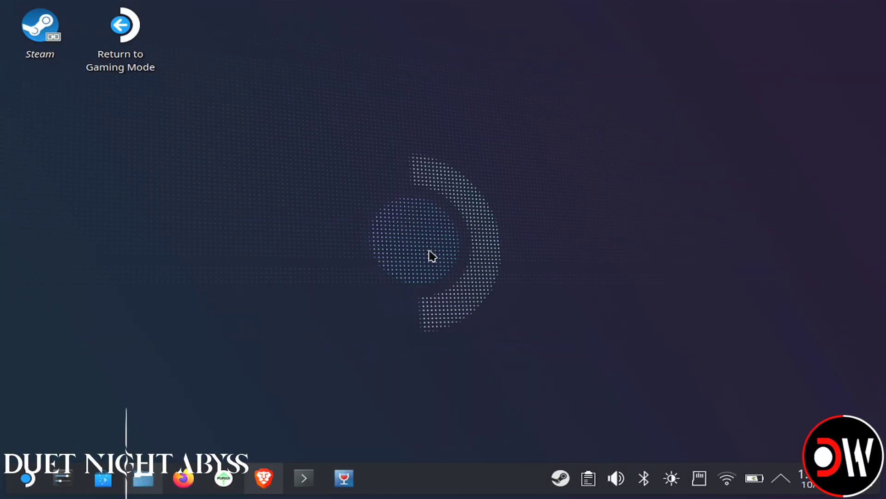
Switch to Brave, open the Duet Night Abyss official site, and save the PC launcher installer to Downloads.
{"action": "left_click", "coordinate": [277, 481]}
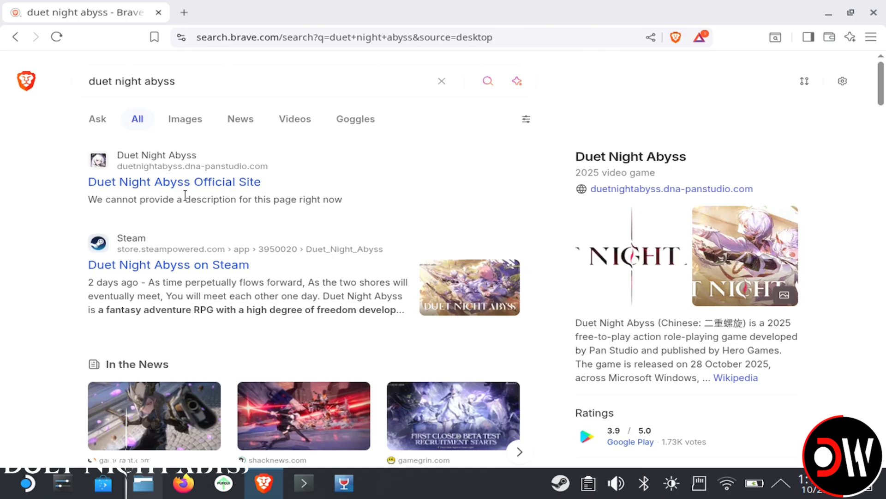
{"action": "left_click", "coordinate": [180, 182]}
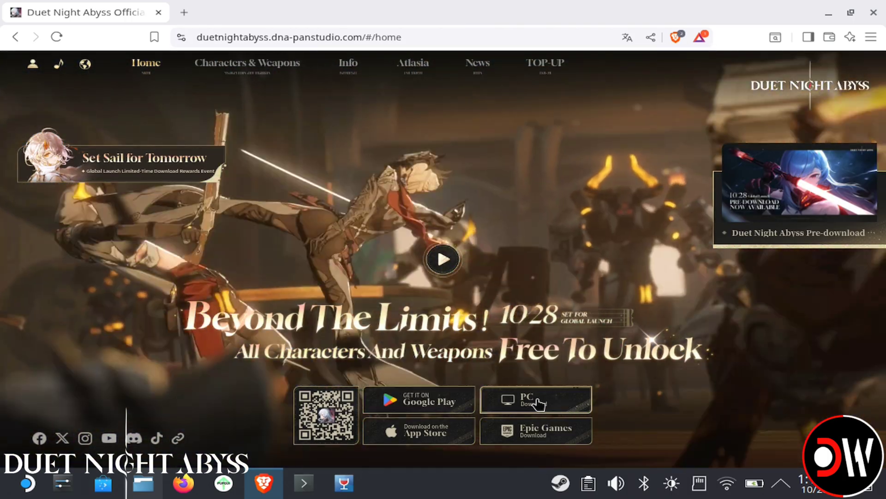
{"action": "left_click", "coordinate": [537, 401]}
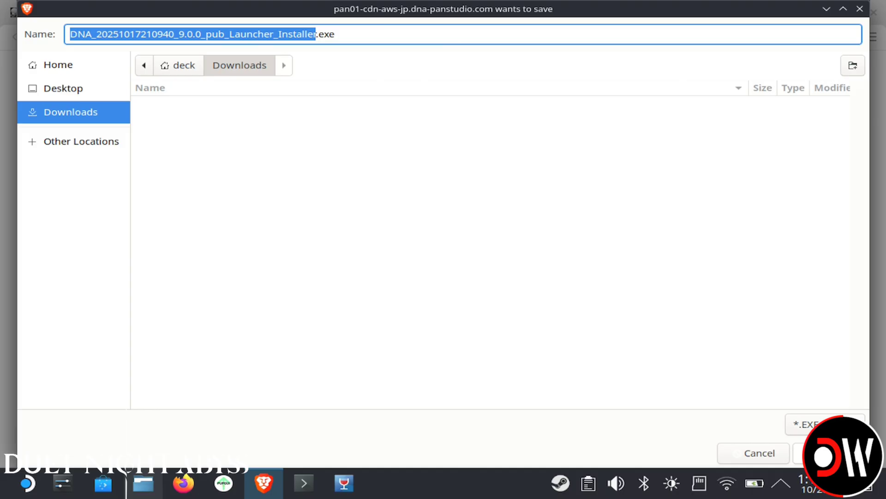
{"action": "left_click", "coordinate": [797, 452]}
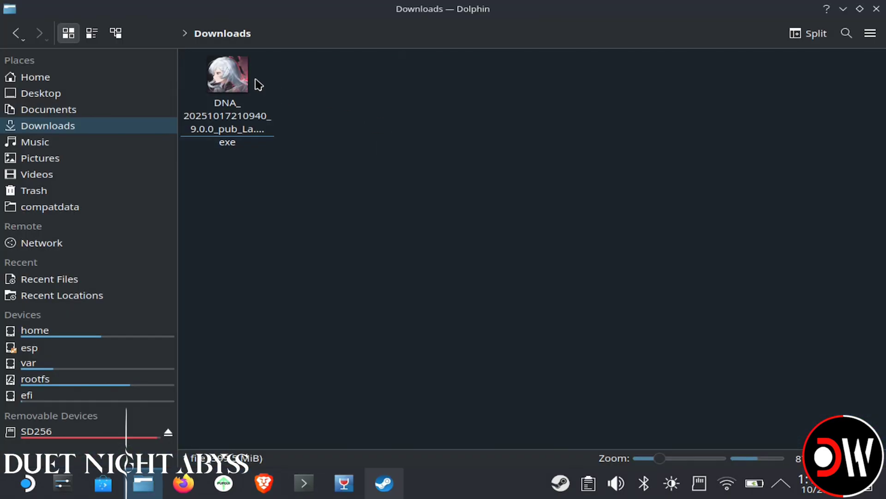
Add the downloaded DNA launcher installer to Steam from Dolphin and bring up the Steam library.
{"action": "right_click", "coordinate": [234, 85]}
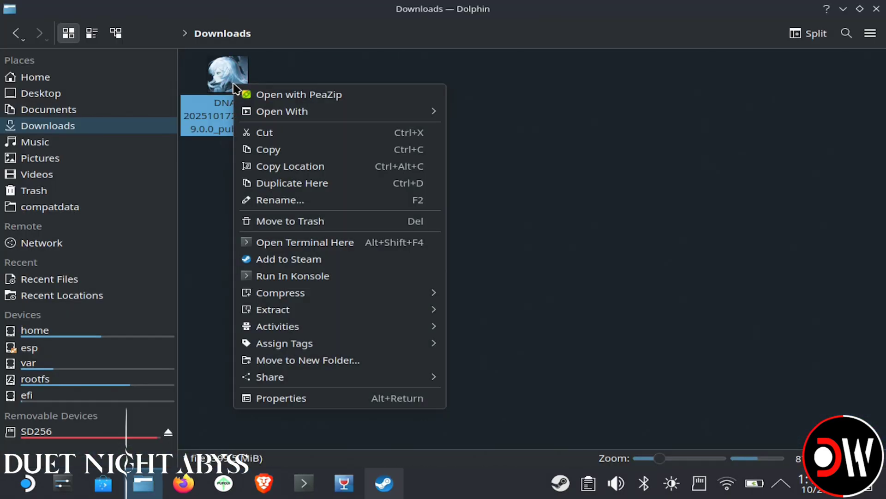
{"action": "left_click", "coordinate": [290, 259]}
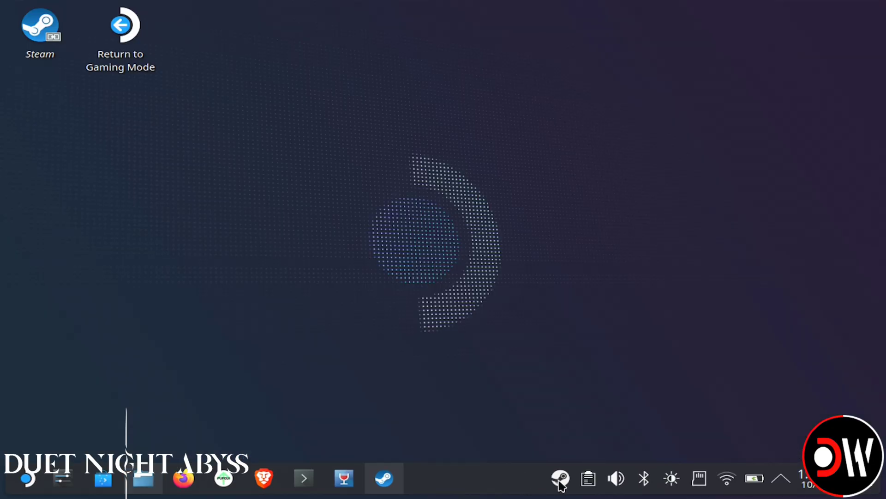
{"action": "right_click", "coordinate": [562, 482]}
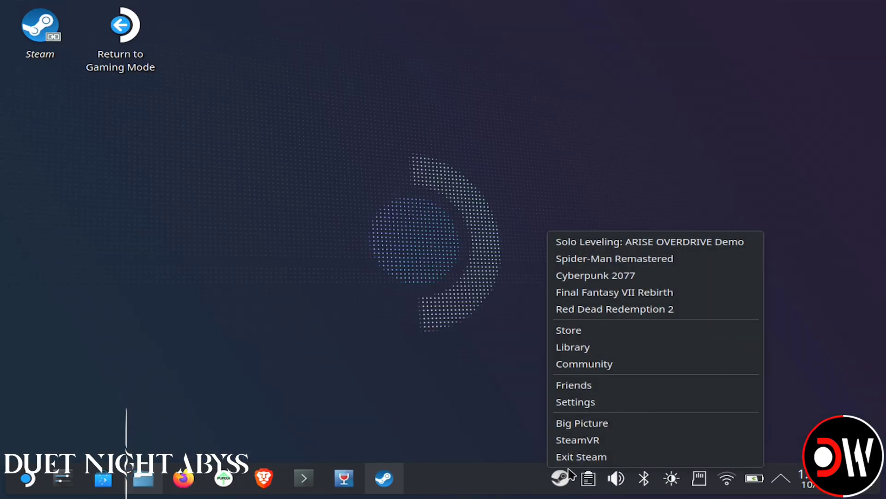
{"action": "left_click", "coordinate": [588, 354]}
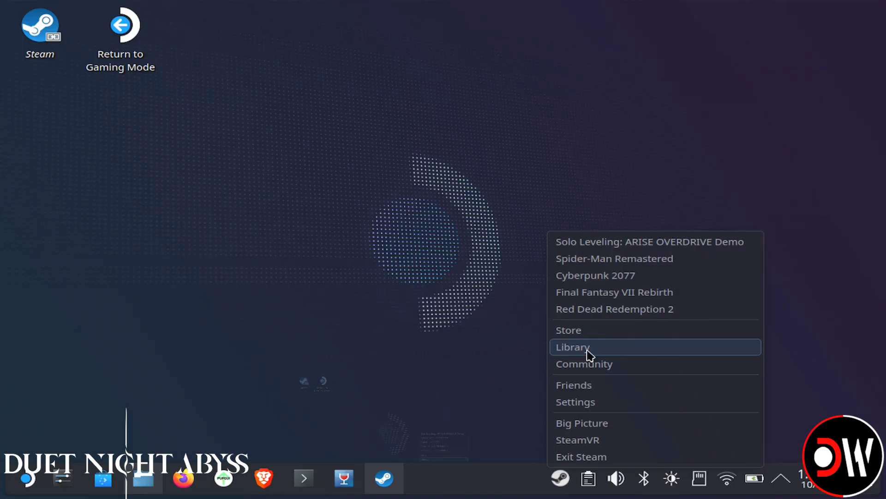
Search the library for "dna", open the launcher installer's entry, and add it to favorites.
{"action": "type", "text": "d"}
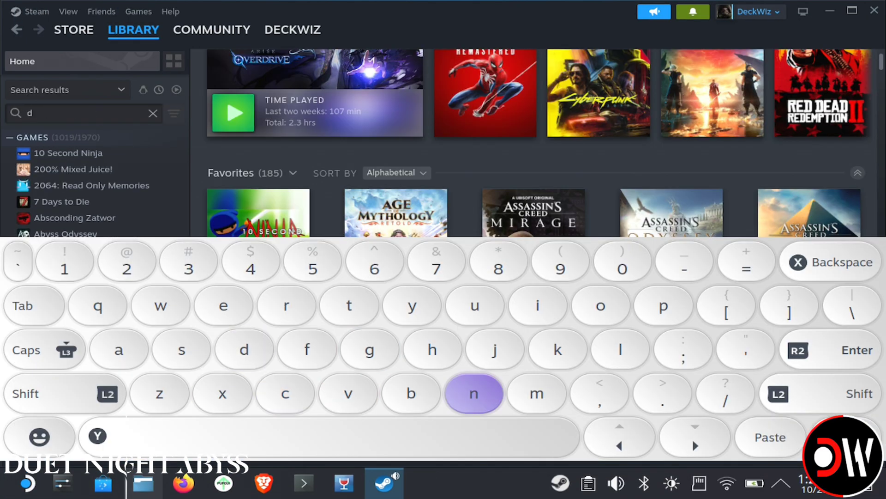
{"action": "type", "text": "na"}
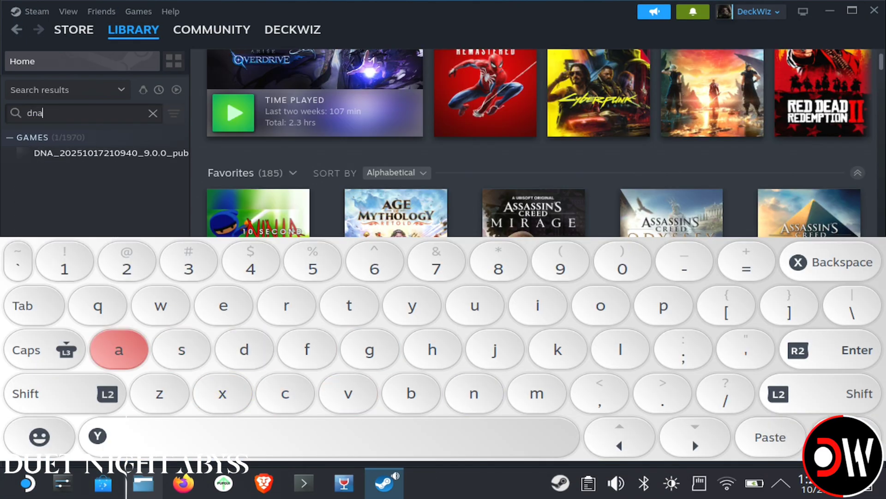
{"action": "left_click", "coordinate": [848, 437]}
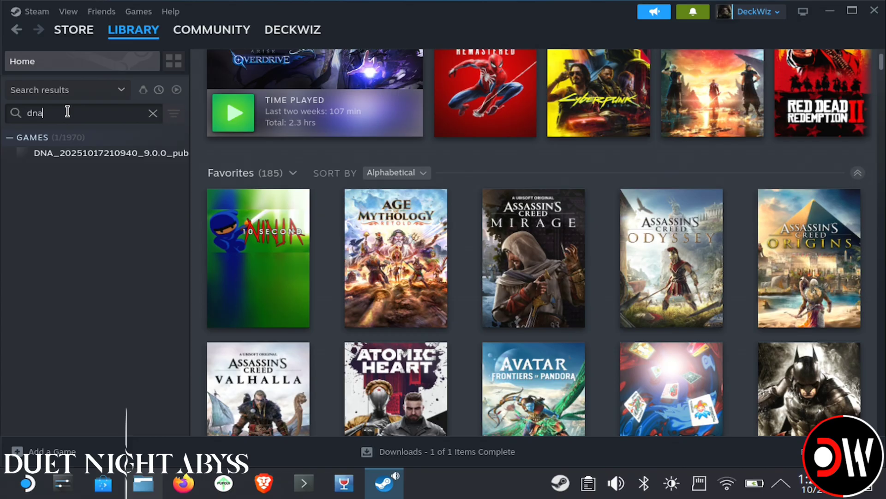
{"action": "left_click", "coordinate": [99, 154]}
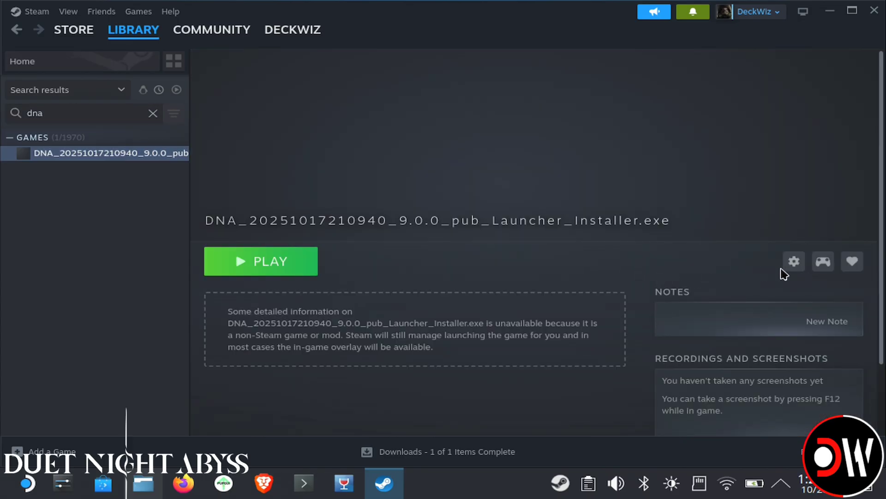
{"action": "left_click", "coordinate": [852, 262]}
In the installer's properties, force the use of the Proton Experimental compatibility tool and close the properties.
{"action": "left_click", "coordinate": [794, 262]}
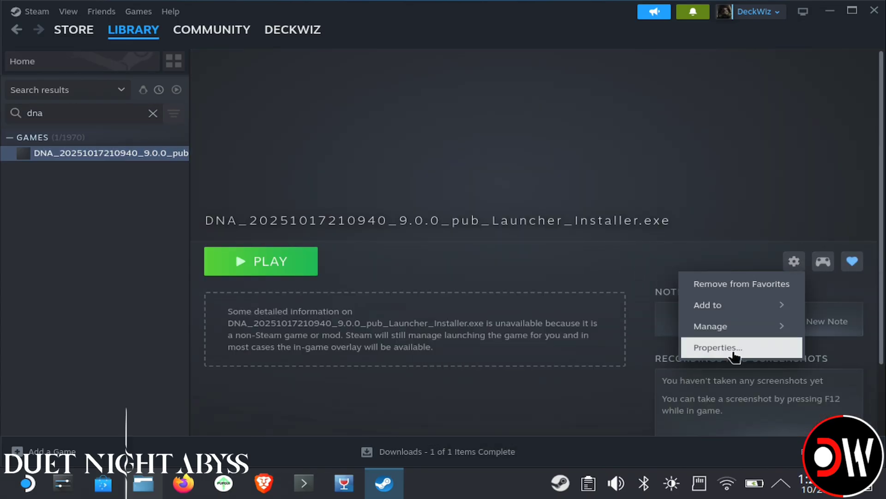
{"action": "left_click", "coordinate": [732, 350]}
{"action": "left_click", "coordinate": [247, 183]}
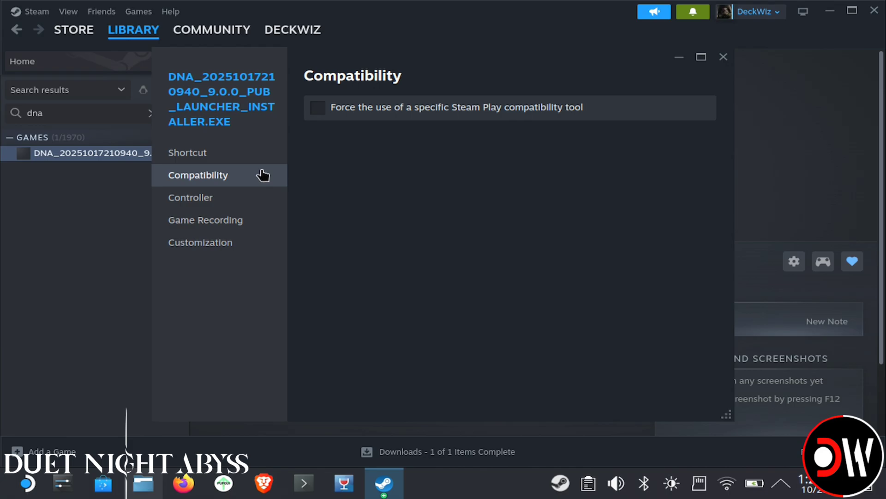
{"action": "left_click", "coordinate": [317, 107]}
{"action": "left_click", "coordinate": [360, 138]}
{"action": "left_click", "coordinate": [381, 314]}
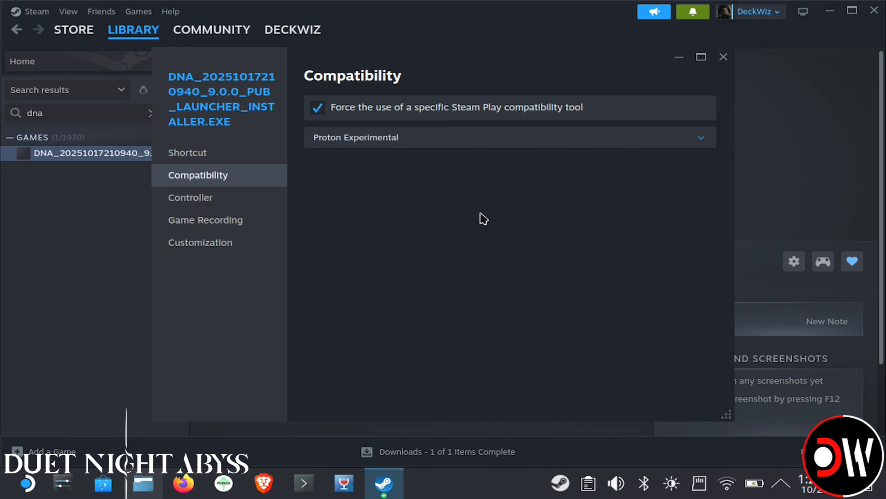
{"action": "left_click", "coordinate": [724, 57]}
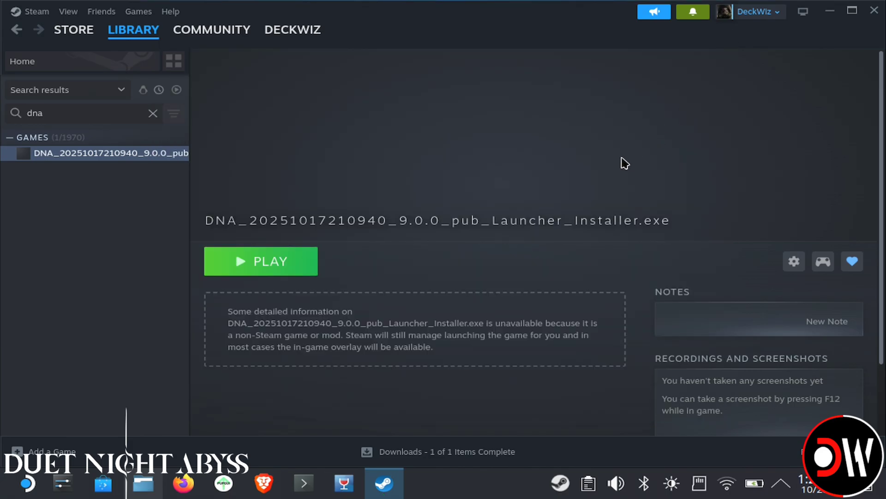
Switch to Dolphin, show the Home folder in the details view, and make hidden files visible.
{"action": "left_click", "coordinate": [158, 490]}
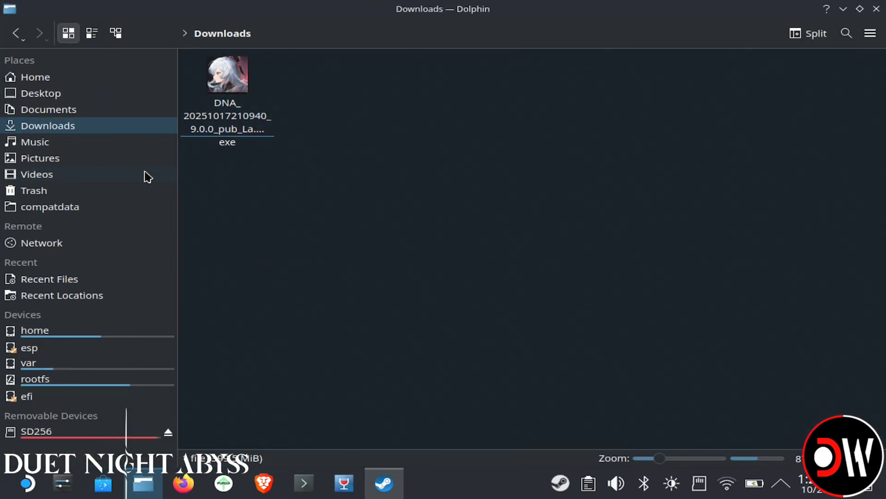
{"action": "left_click", "coordinate": [48, 78]}
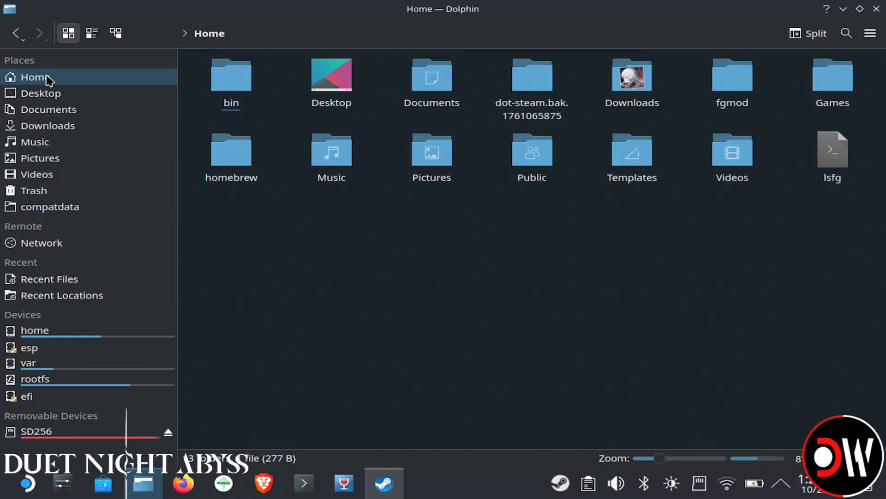
{"action": "left_click", "coordinate": [116, 35]}
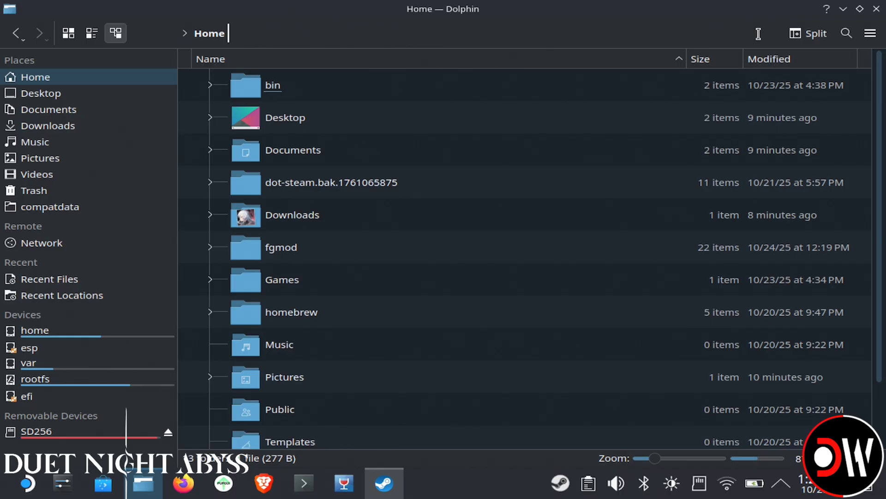
{"action": "left_click", "coordinate": [871, 34]}
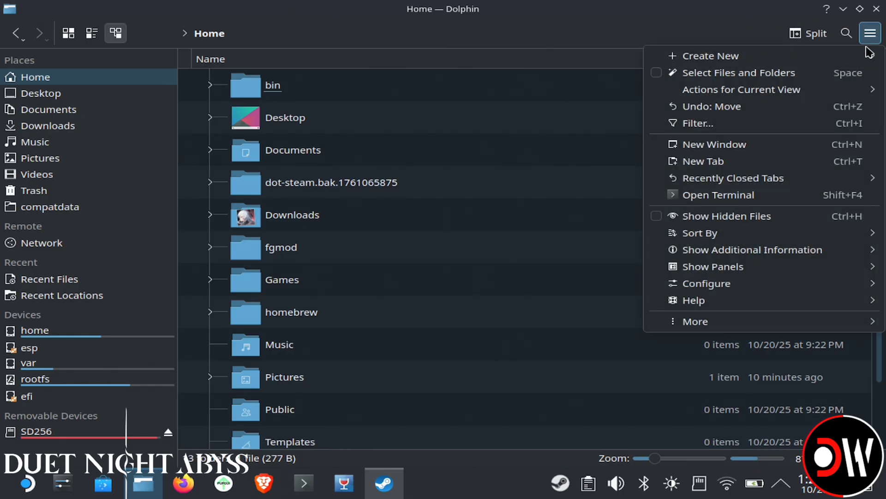
{"action": "left_click", "coordinate": [728, 225]}
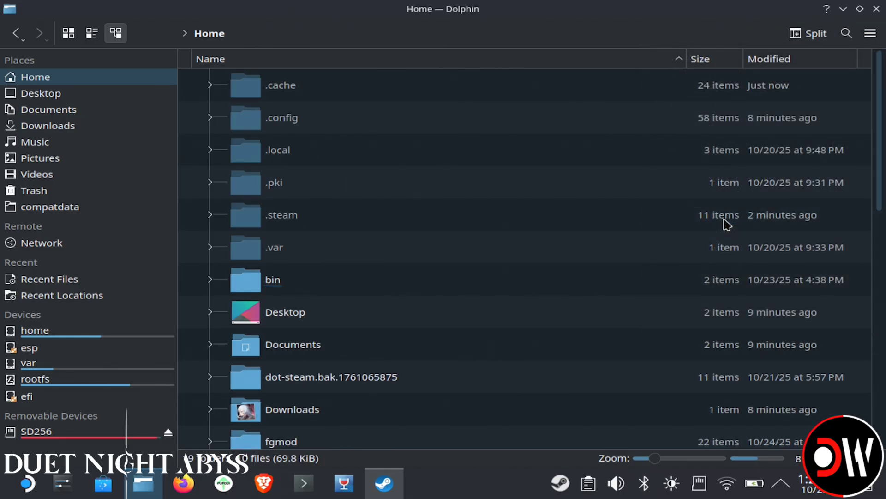
Go to .steam/steam/steamapps/compatdata and sort its folders by modification date, newest first.
{"action": "double_click", "coordinate": [273, 226]}
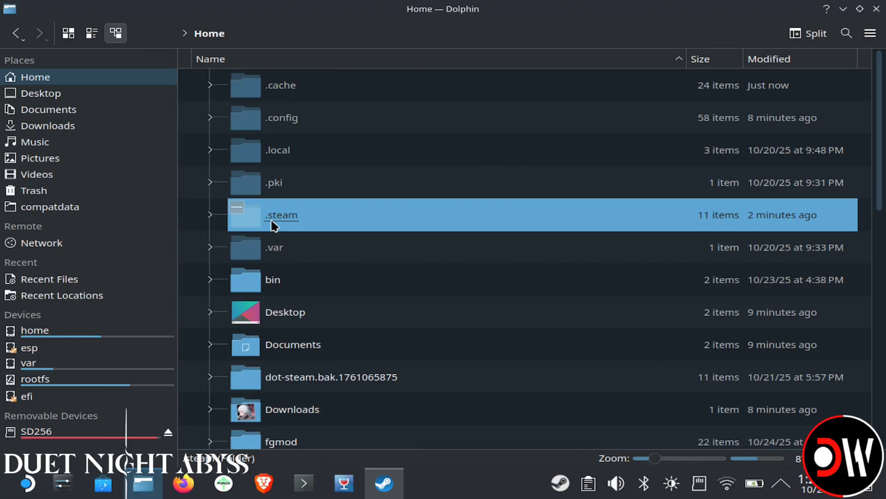
{"action": "double_click", "coordinate": [287, 284]}
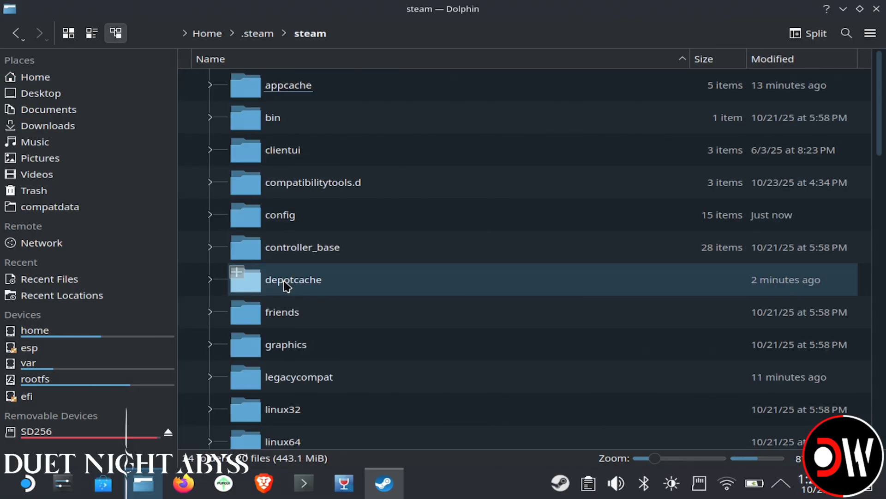
{"action": "left_click_drag", "start_coordinate": [880, 125], "coordinate": [876, 264]}
{"action": "double_click", "coordinate": [762, 157]}
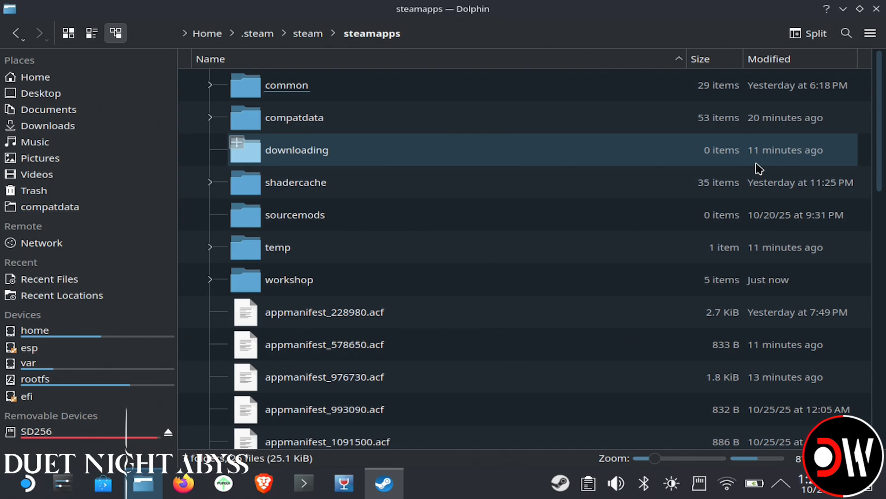
{"action": "double_click", "coordinate": [720, 116]}
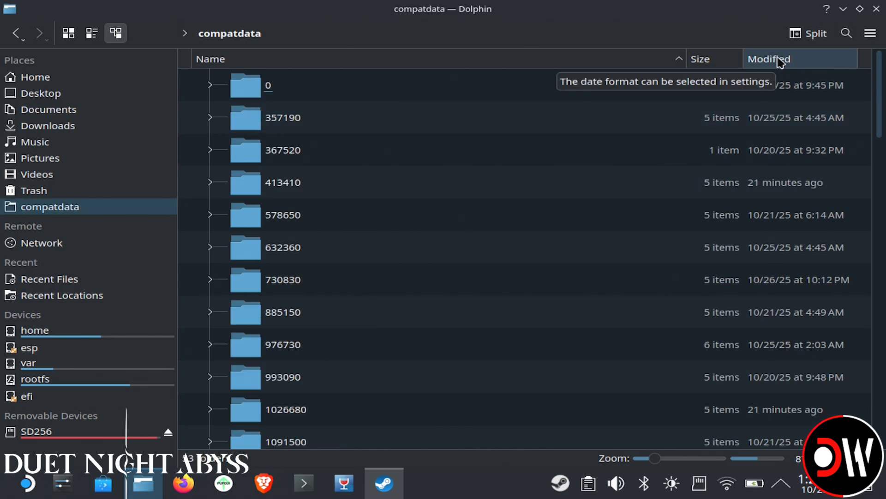
{"action": "left_click", "coordinate": [780, 62]}
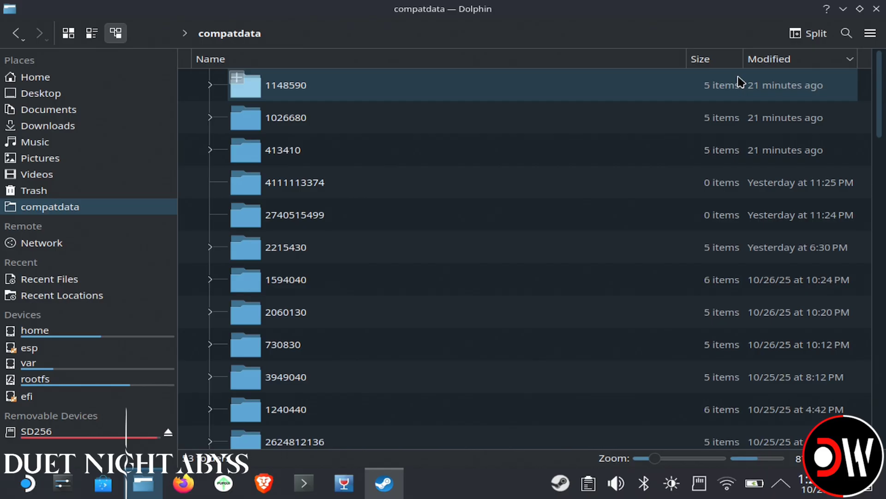
Run the DNA installer from Steam, install the launcher to C:\Program Files (x86)\Duet Night Abyss, and close the installer without running it.
{"action": "left_click", "coordinate": [387, 484]}
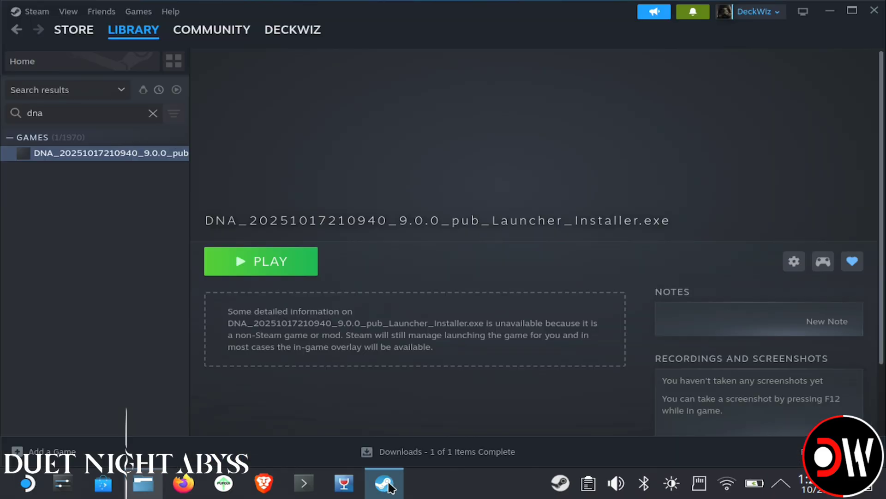
{"action": "left_click", "coordinate": [286, 275]}
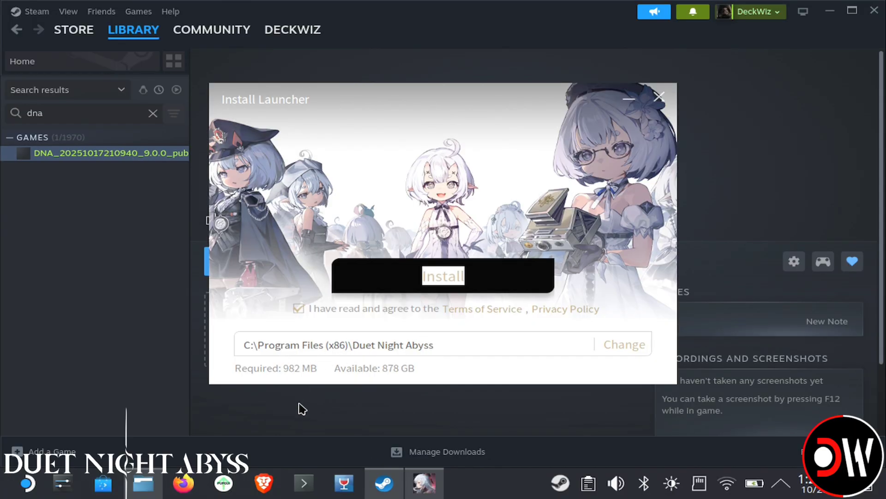
{"action": "left_click", "coordinate": [148, 485]}
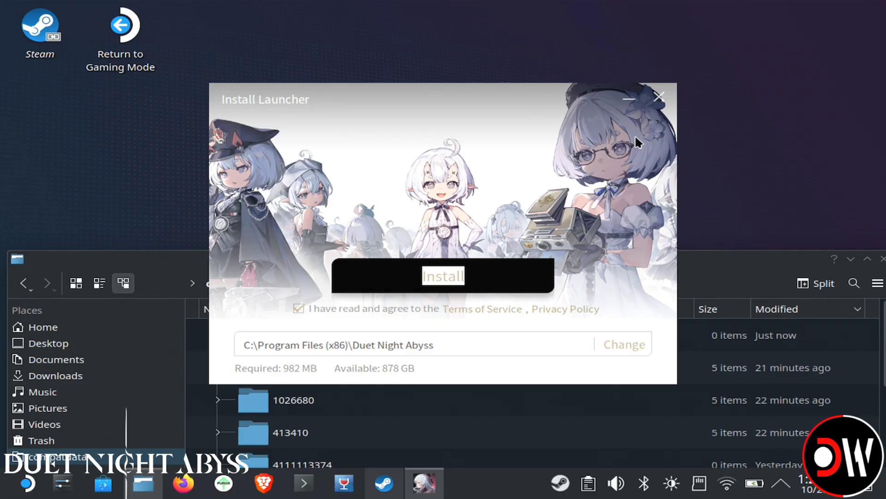
{"action": "left_click", "coordinate": [446, 277]}
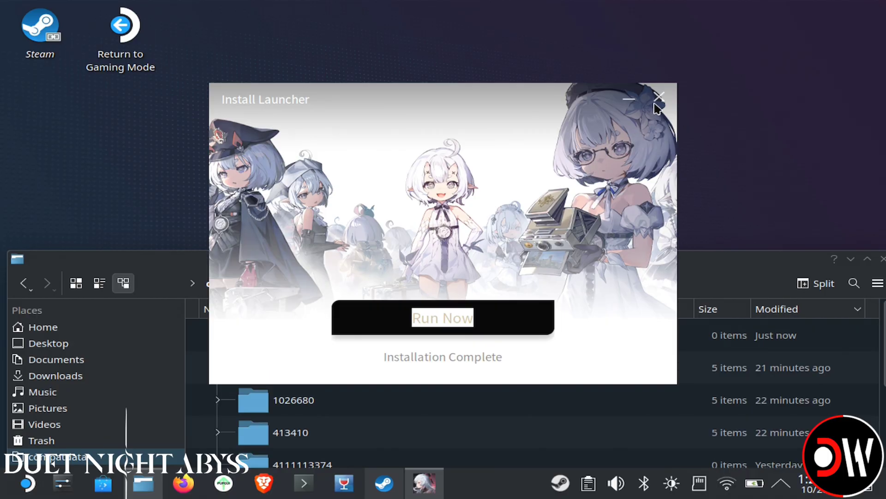
{"action": "left_click", "coordinate": [659, 98]}
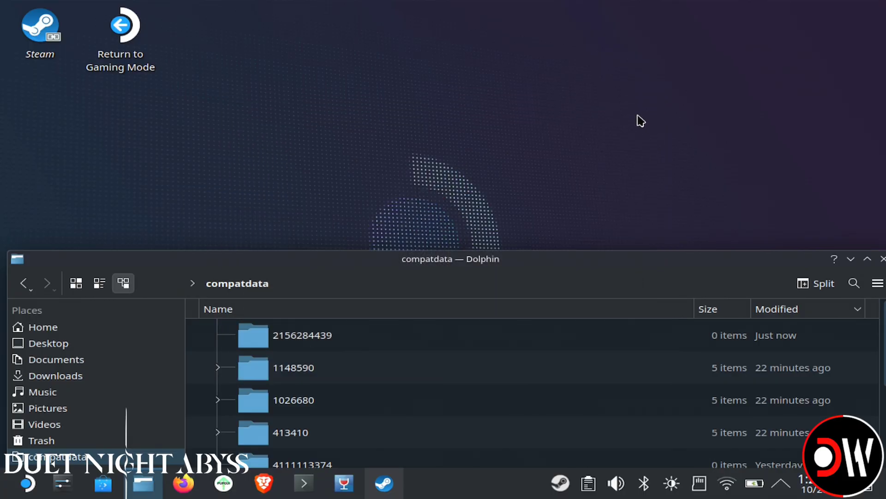
Open the newest compatdata folder in a maximized window and go to pfx/drive_c/Program Files (x86)/Duet Night Abyss.
{"action": "left_click", "coordinate": [321, 341]}
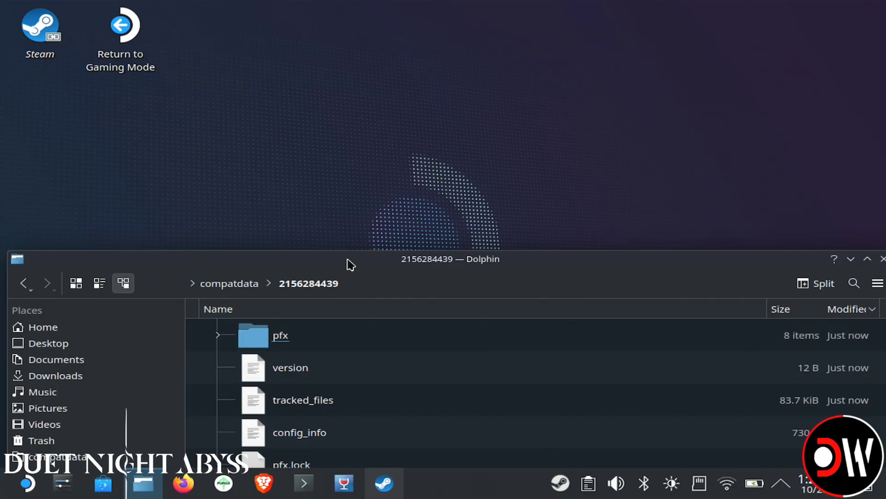
{"action": "left_click_drag", "start_coordinate": [351, 264], "coordinate": [330, 32]}
{"action": "double_click", "coordinate": [332, 34]}
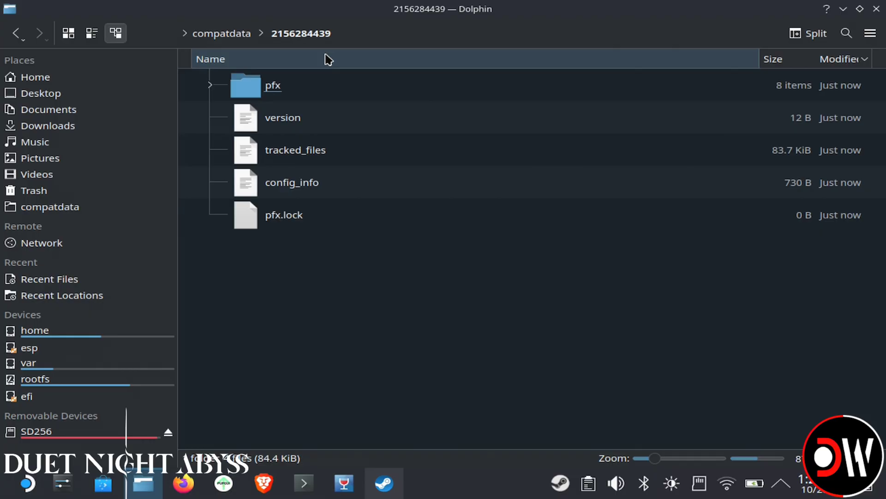
{"action": "left_click", "coordinate": [311, 91]}
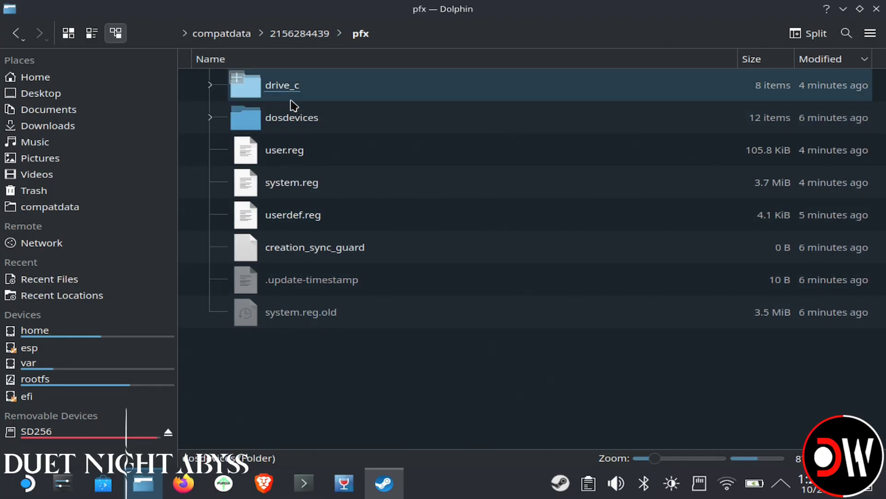
{"action": "left_click", "coordinate": [295, 96]}
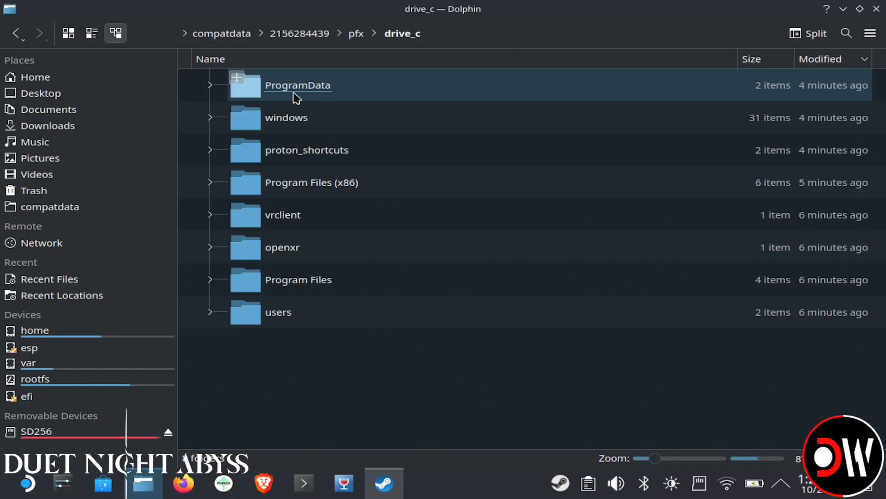
{"action": "left_click", "coordinate": [318, 187]}
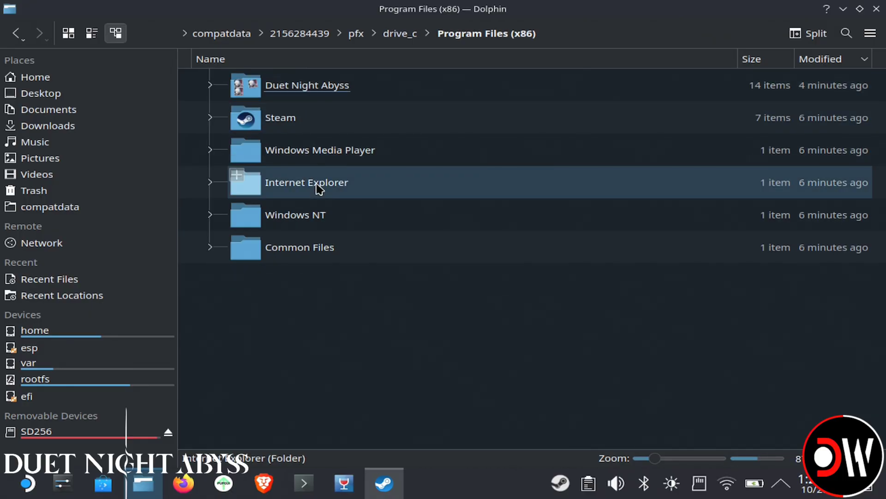
{"action": "left_click", "coordinate": [296, 85]}
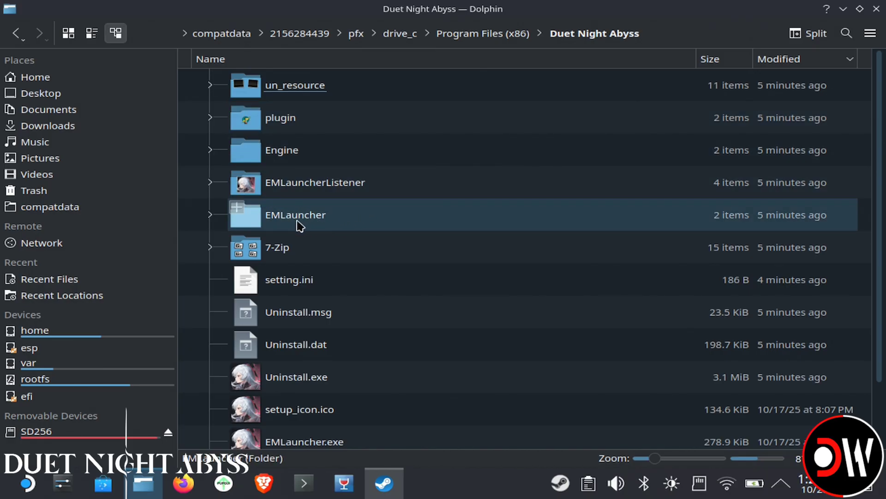
Go to EMLauncher/Binaries/Win64 and copy the location of EMLauncher-Win64-Shipping.exe.
{"action": "left_click", "coordinate": [299, 223]}
{"action": "left_click", "coordinate": [299, 132]}
{"action": "left_click", "coordinate": [287, 95]}
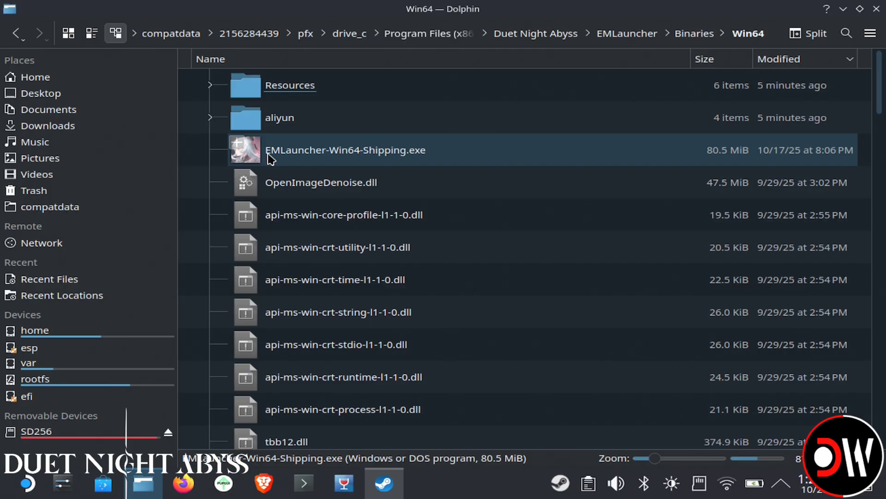
{"action": "right_click", "coordinate": [354, 159]}
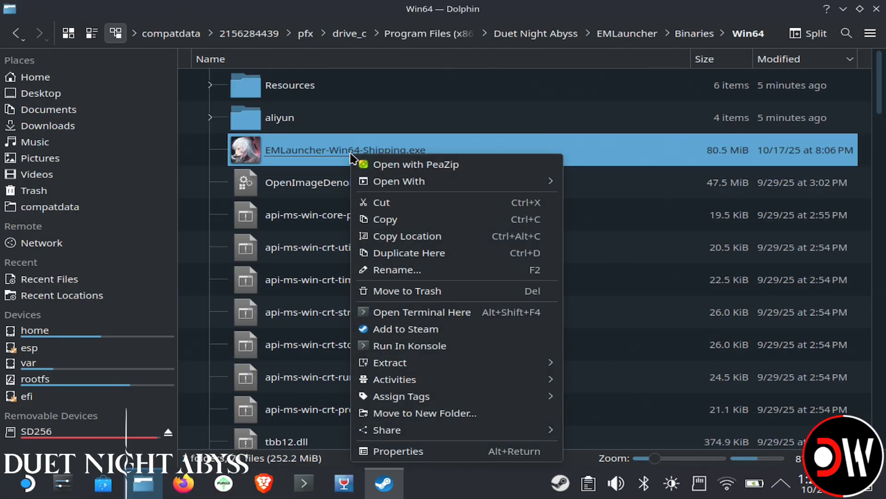
{"action": "left_click", "coordinate": [403, 236]}
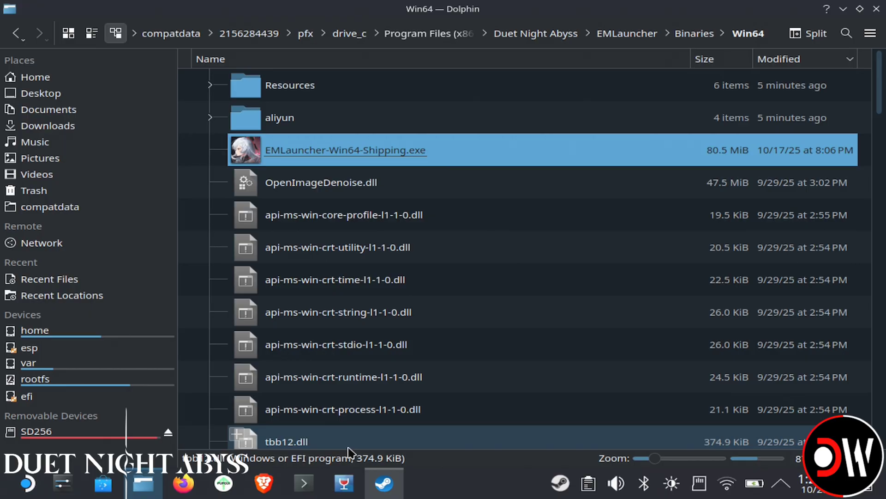
Switch to Steam and, in the DNA installer's shortcut properties, replace the target with the copied EMLauncher-Win64-Shipping.exe path enclosed in double quotes.
{"action": "left_click", "coordinate": [398, 489]}
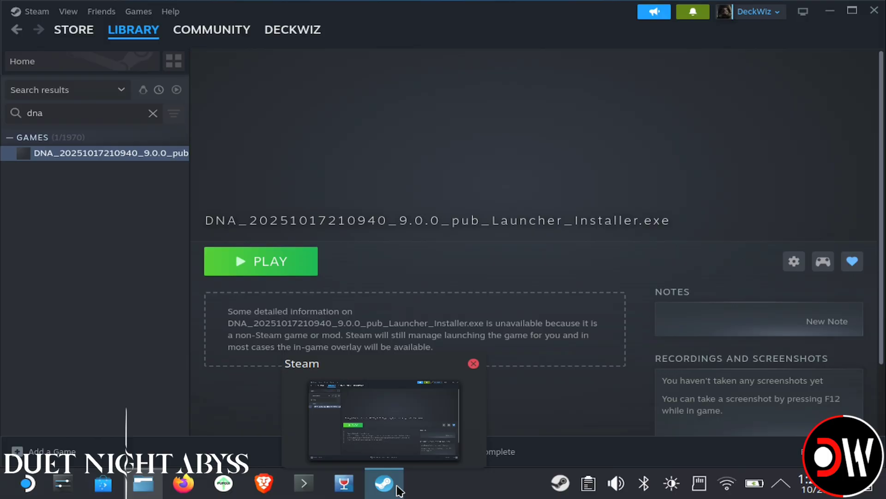
{"action": "left_click", "coordinate": [792, 263]}
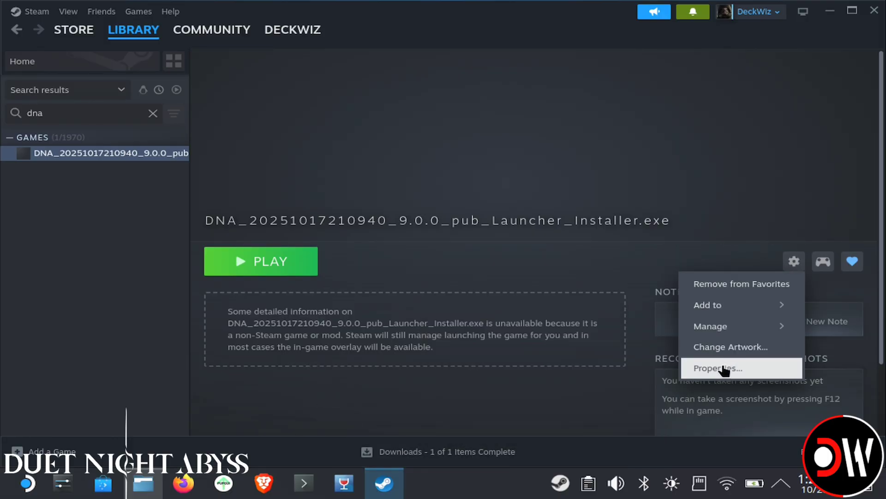
{"action": "left_click", "coordinate": [725, 369]}
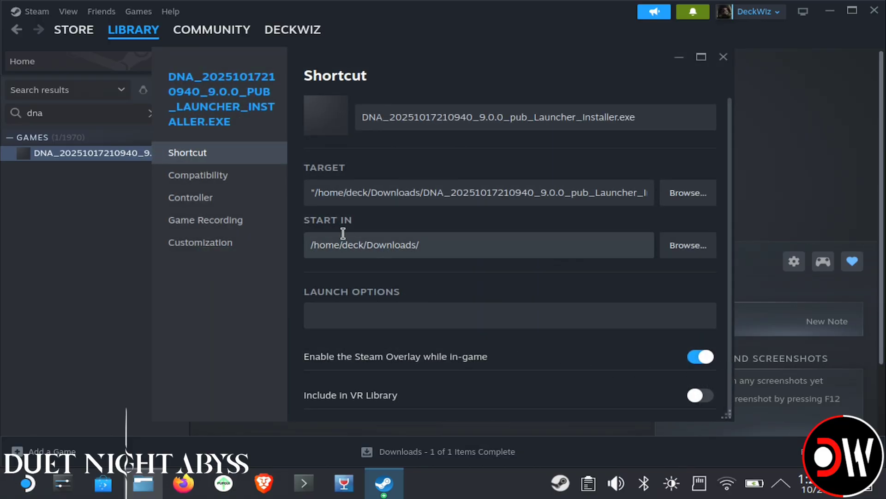
{"action": "left_click", "coordinate": [316, 191]}
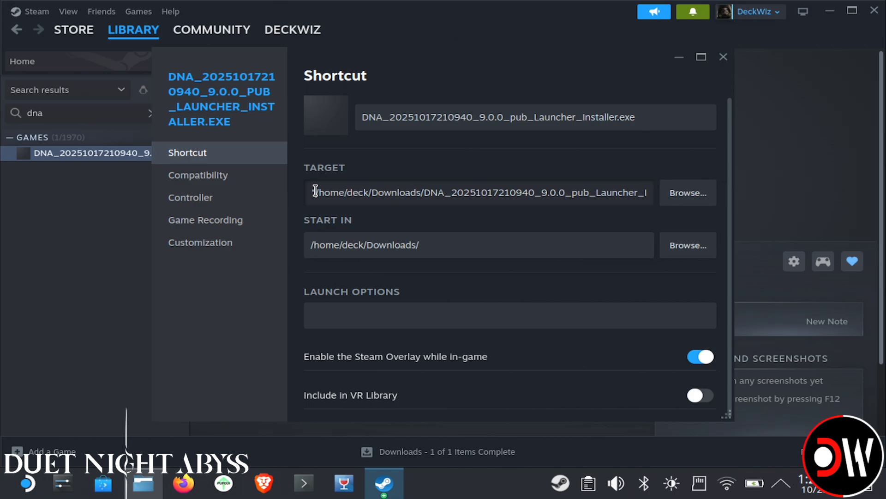
{"action": "left_click_drag", "start_coordinate": [315, 190], "coordinate": [642, 196]}
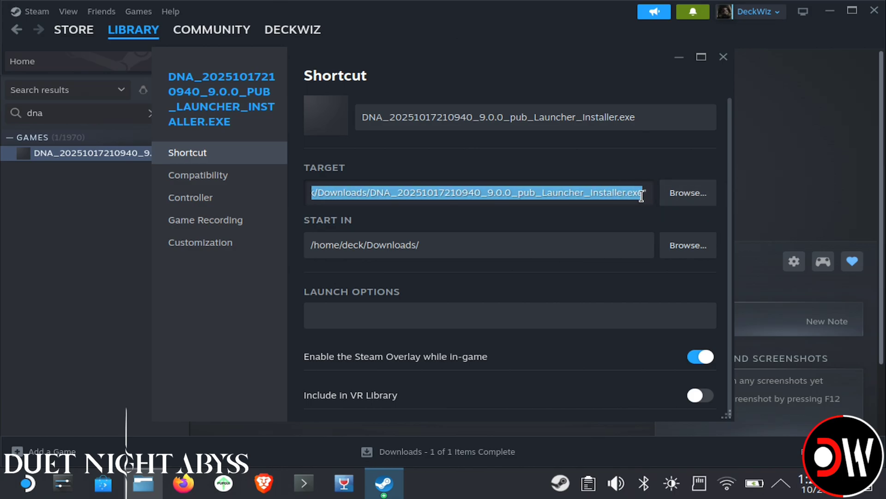
{"action": "right_click", "coordinate": [642, 196]}
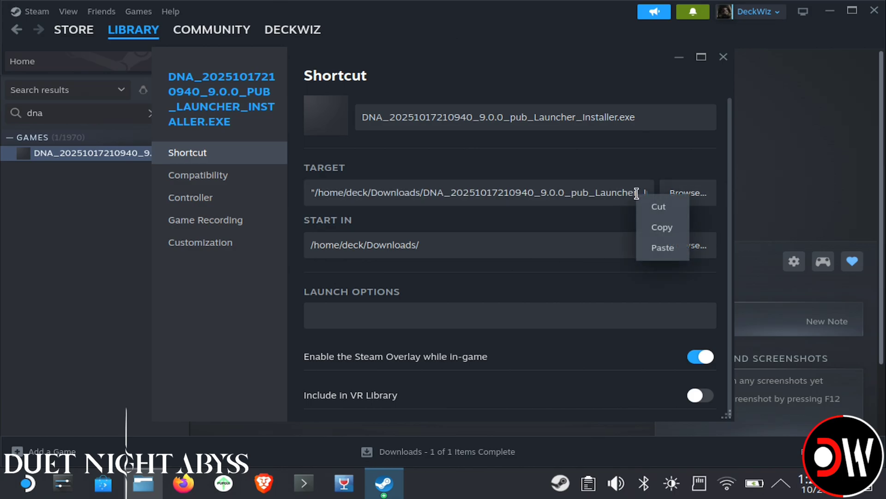
{"action": "left_click", "coordinate": [668, 256]}
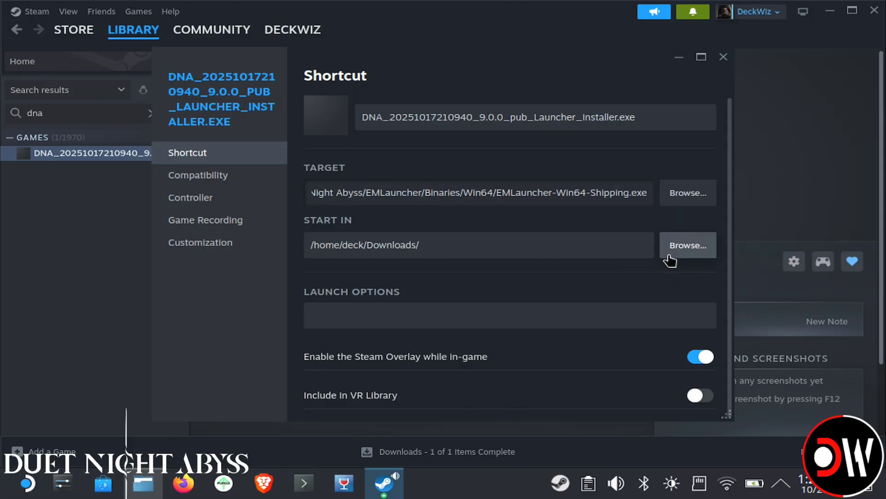
{"action": "type", "text": "\""}
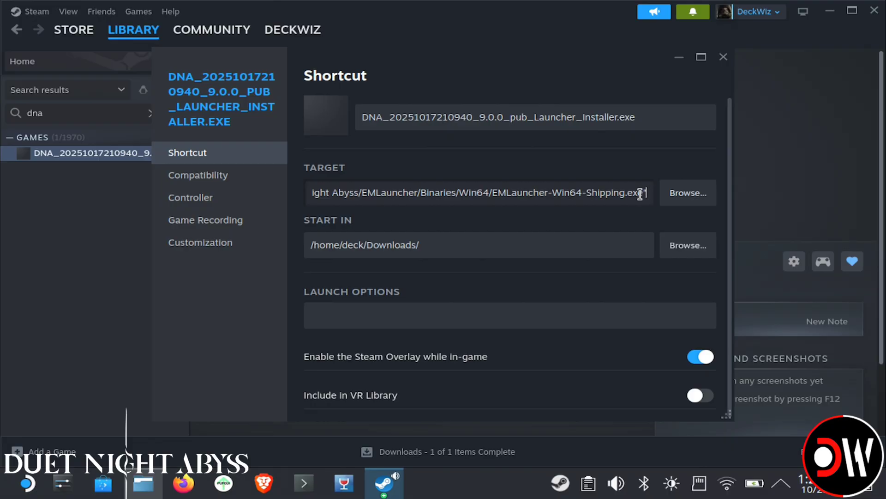
{"action": "left_click_drag", "start_coordinate": [648, 193], "coordinate": [271, 196]}
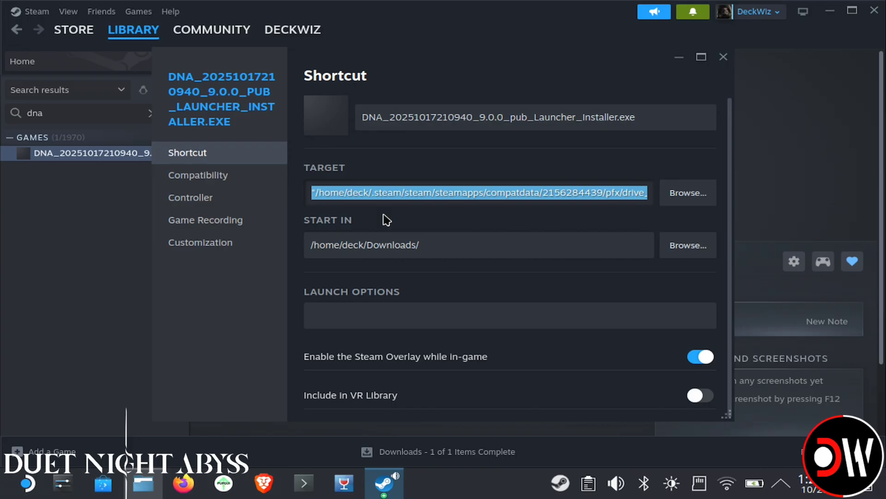
Replace the Start In path with the copied launcher location, removing EMLauncher-Win64-Shipping.exe so it ends at EMLauncher/Binaries/Win64/.
{"action": "left_click", "coordinate": [440, 245]}
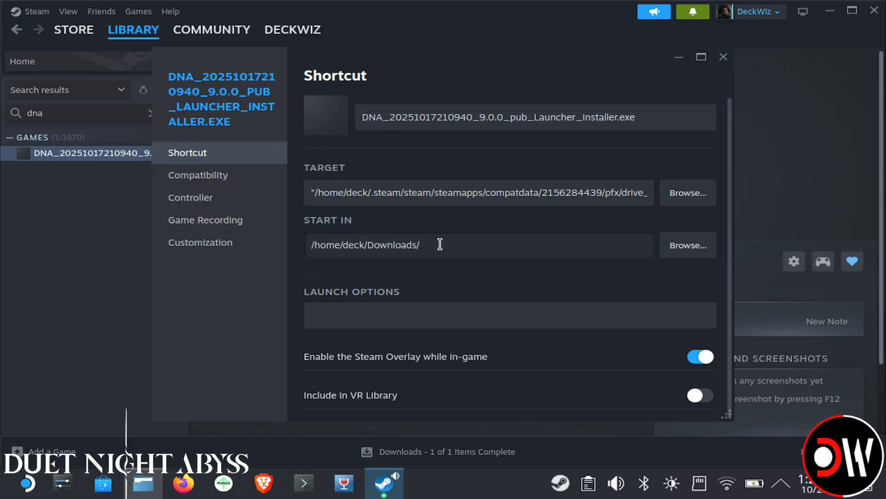
{"action": "left_click_drag", "start_coordinate": [439, 246], "coordinate": [283, 248]}
{"action": "right_click", "coordinate": [361, 252]}
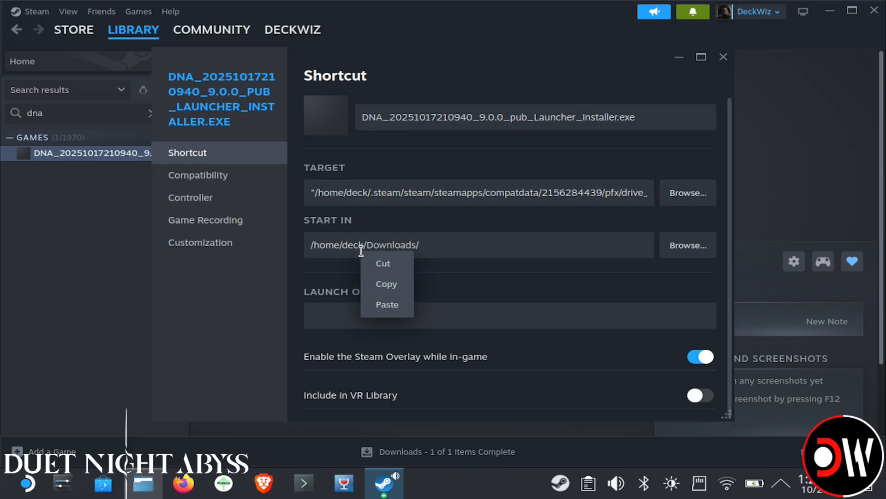
{"action": "left_click", "coordinate": [388, 305]}
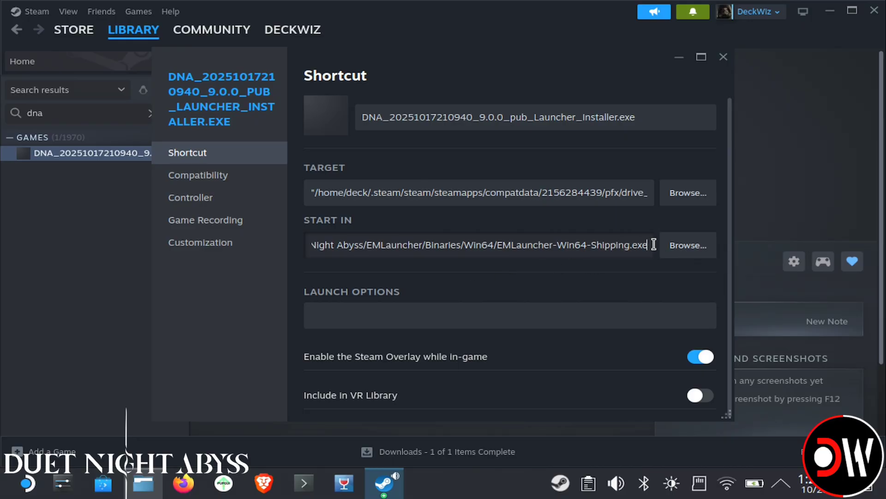
{"action": "left_click_drag", "start_coordinate": [647, 245], "coordinate": [499, 249]}
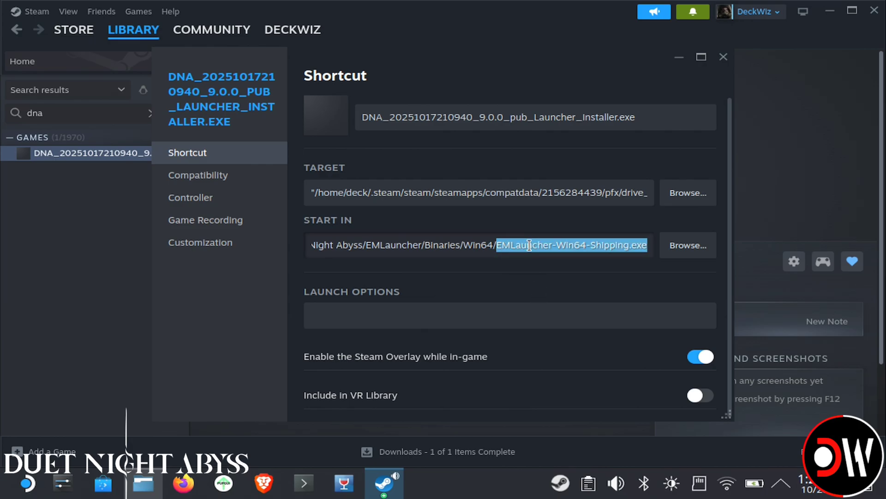
{"action": "key", "text": "BackSpace"}
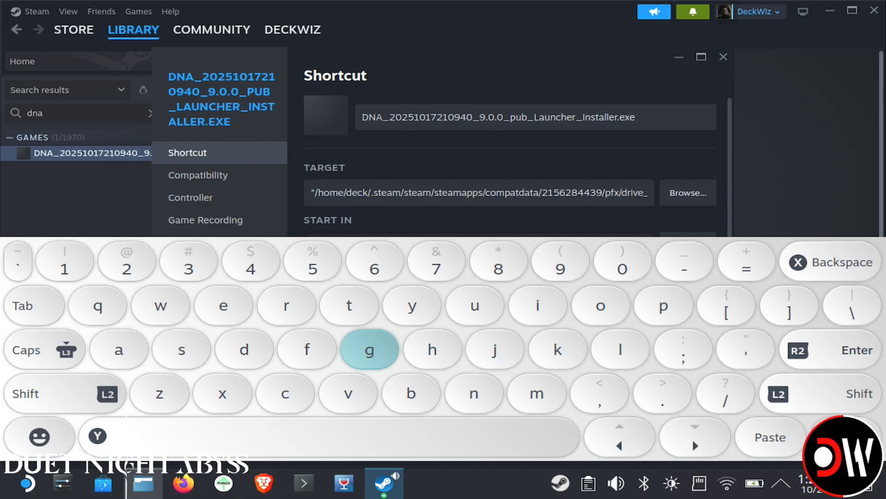
{"action": "key", "text": "Down"}
{"action": "key", "text": "Down"}
{"action": "key", "text": "Left"}
{"action": "key", "text": "Left"}
{"action": "key", "text": "Escape"}
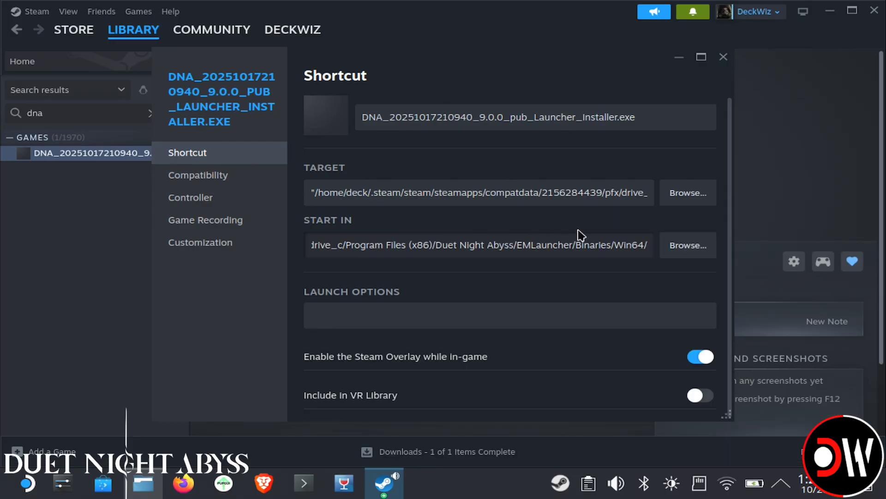
{"action": "left_click_drag", "start_coordinate": [648, 245], "coordinate": [305, 243]}
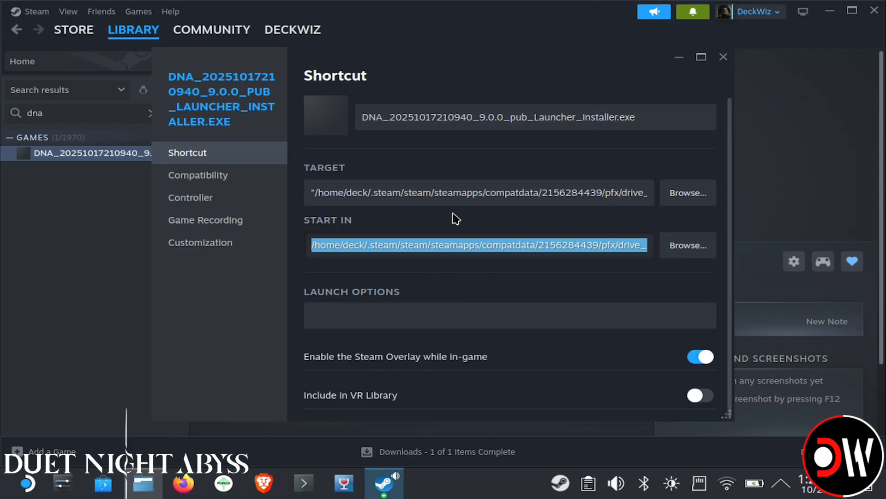
Rename the shortcut as Duet Night Abyss and close its properties.
{"action": "left_click", "coordinate": [653, 119]}
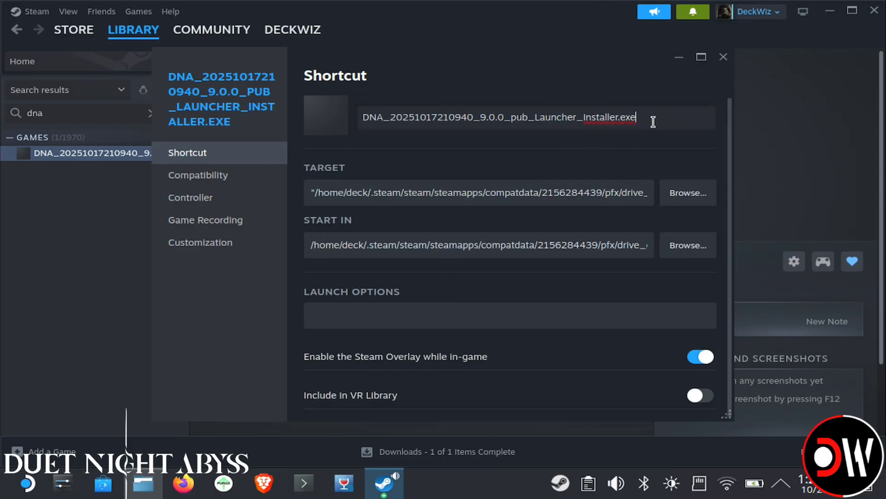
{"action": "left_click_drag", "start_coordinate": [407, 128], "coordinate": [359, 122]}
{"action": "key", "text": "super+x"}
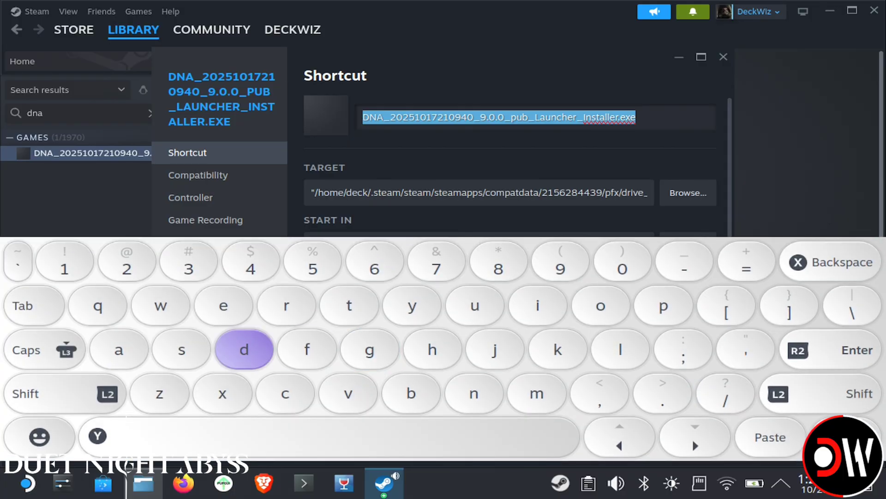
{"action": "type", "text": "Duet"}
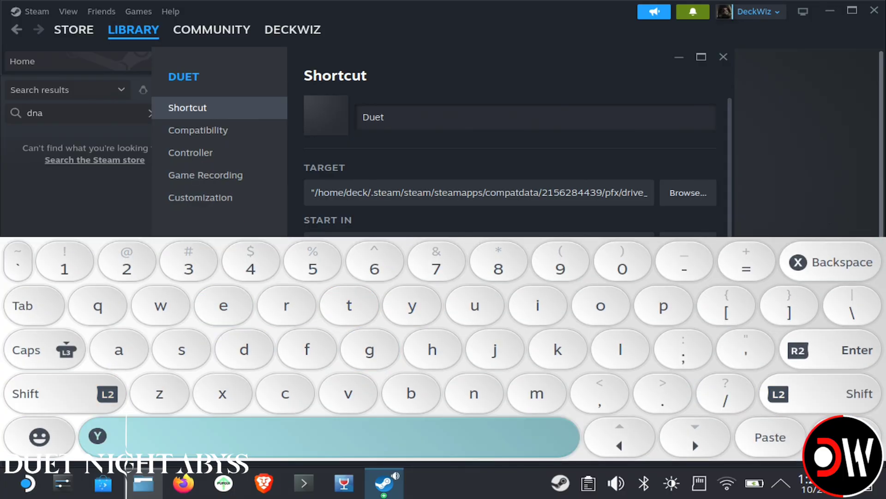
{"action": "type", "text": " Night Abyss"}
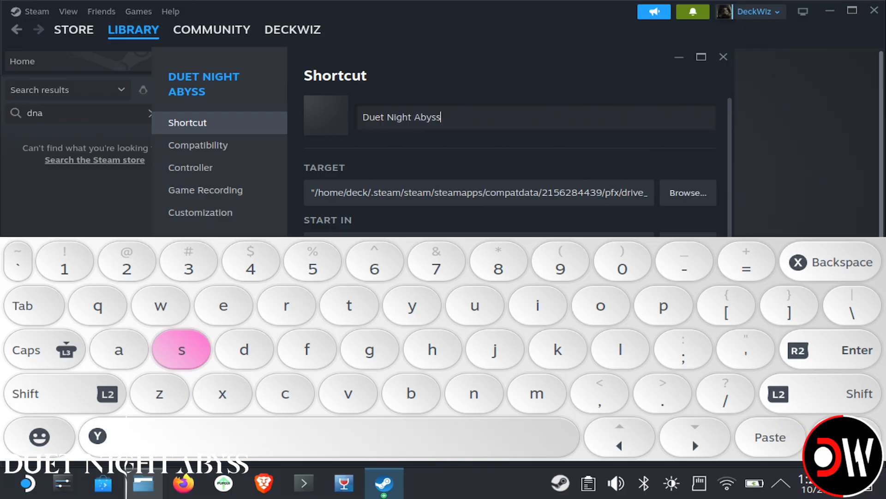
{"action": "key", "text": "Escape"}
{"action": "left_click", "coordinate": [723, 56]}
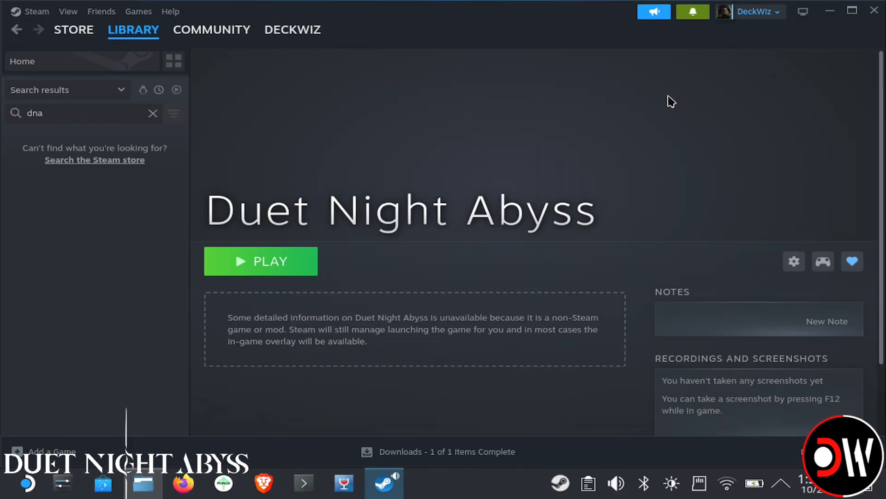
Run Duet Night Abyss from Steam, download the game files in its launcher, and close the launcher.
{"action": "left_click", "coordinate": [283, 268]}
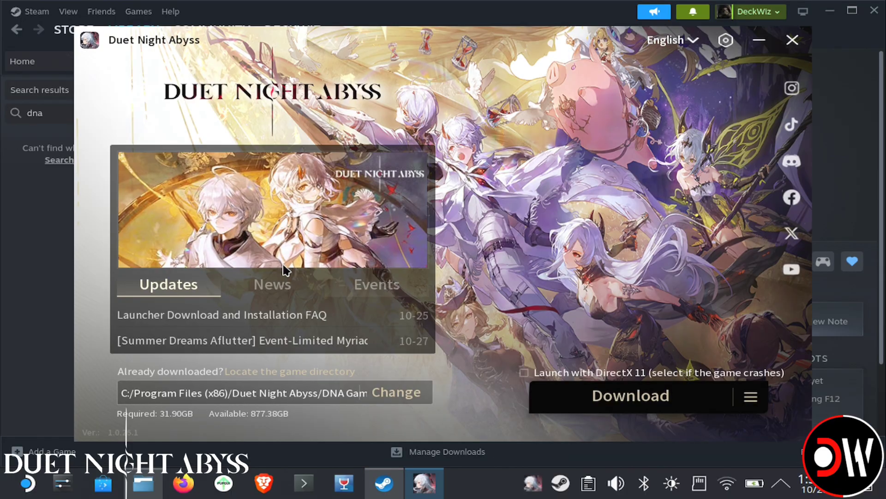
{"action": "left_click", "coordinate": [587, 397]}
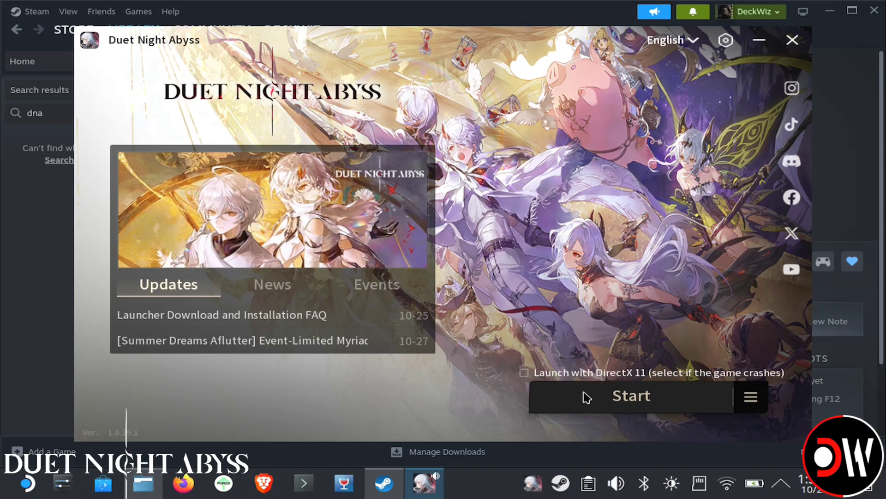
{"action": "left_click", "coordinate": [793, 40]}
{"action": "left_click", "coordinate": [323, 227]}
{"action": "left_click", "coordinate": [471, 257]}
{"action": "left_click", "coordinate": [511, 289]}
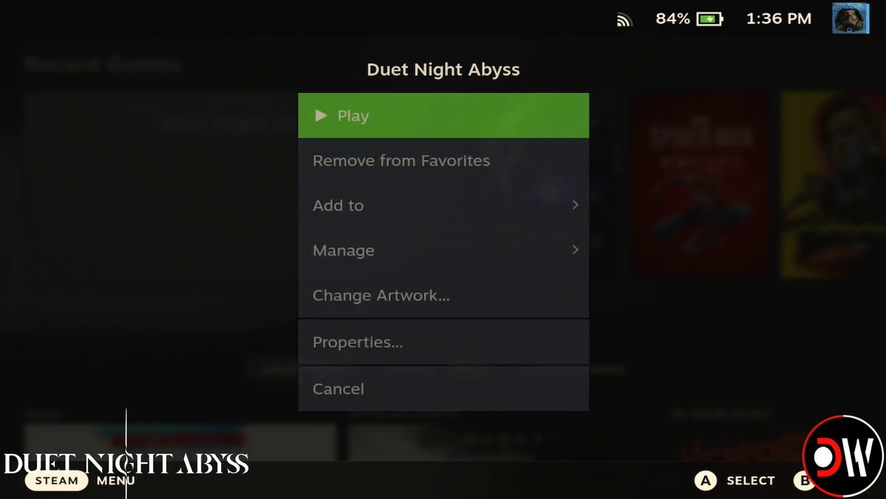
In Steam's Gaming Mode, open the Duet Night Abyss portrait capsule artwork and apply it to the game.
{"action": "key", "text": "Down"}
{"action": "key", "text": "Down"}
{"action": "key", "text": "Down"}
{"action": "key", "text": "Down"}
{"action": "key", "text": "Return"}
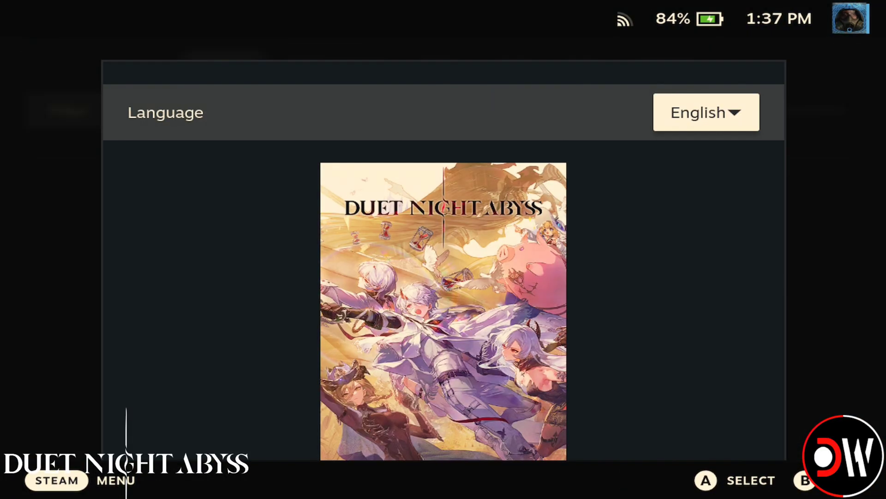
Apply the English Duet Night Abyss wide capsule artwork to the game.
{"action": "key", "text": "Down"}
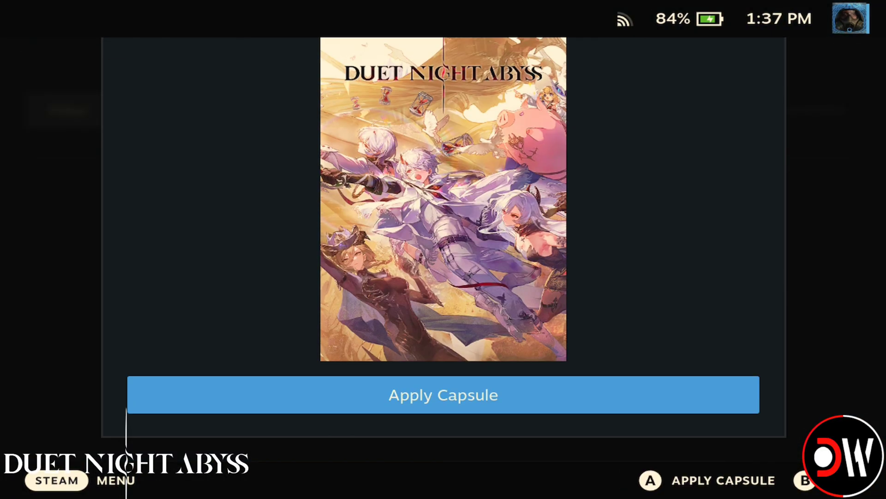
{"action": "key", "text": "Return"}
{"action": "key", "text": "Page_Down"}
{"action": "key", "text": "Right"}
{"action": "key", "text": "Return"}
{"action": "key", "text": "Down"}
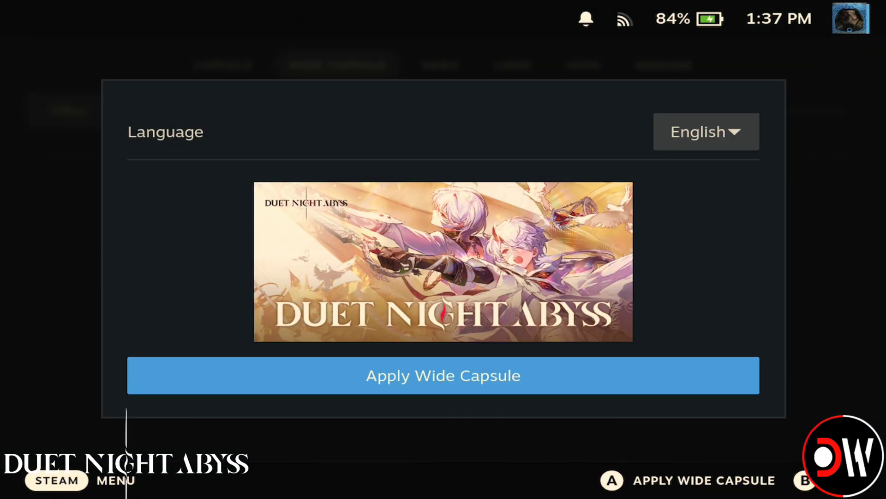
{"action": "key", "text": "Return"}
Choose the Duet Night Abyss hero banner with the group of characters and apply it to the game.
{"action": "key", "text": "Page_Down"}
{"action": "key", "text": "Right"}
{"action": "key", "text": "Return"}
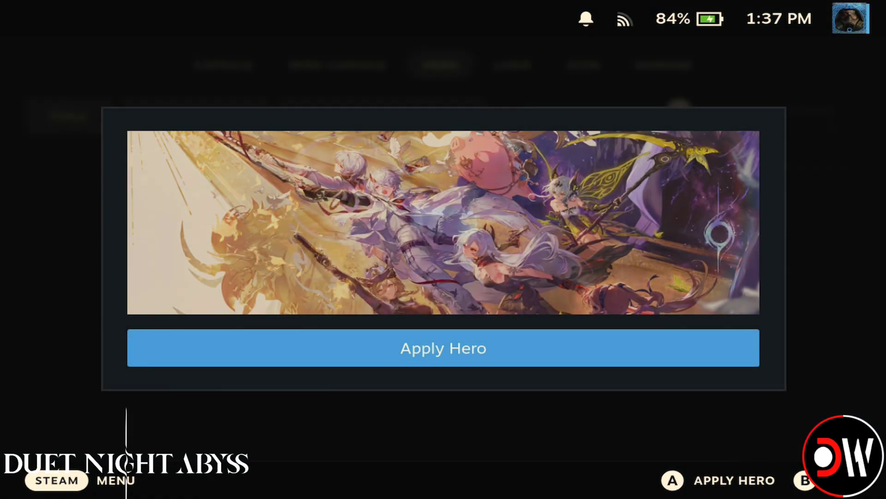
{"action": "key", "text": "Return"}
Choose the English Duet Night Abyss logo artwork and apply it to the game.
{"action": "key", "text": "ctrl+Tab"}
{"action": "key", "text": "Right"}
{"action": "key", "text": "Return"}
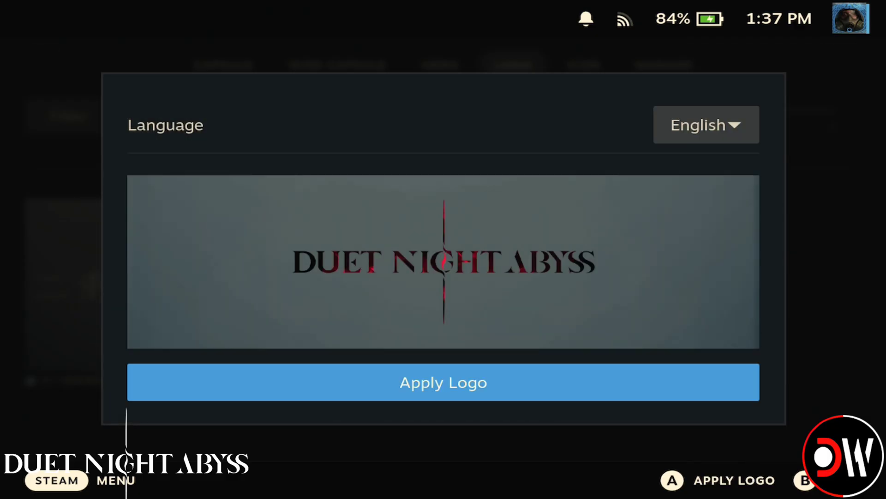
{"action": "key", "text": "Return"}
Apply the Duet Night Abyss icon artwork and dismiss the Steam restart request without restarting.
{"action": "key", "text": "ctrl+Tab"}
{"action": "key", "text": "Right"}
{"action": "key", "text": "Return"}
Leave the artwork browser for the Duet Night Abyss library page and launch the game.
{"action": "key", "text": "Return"}
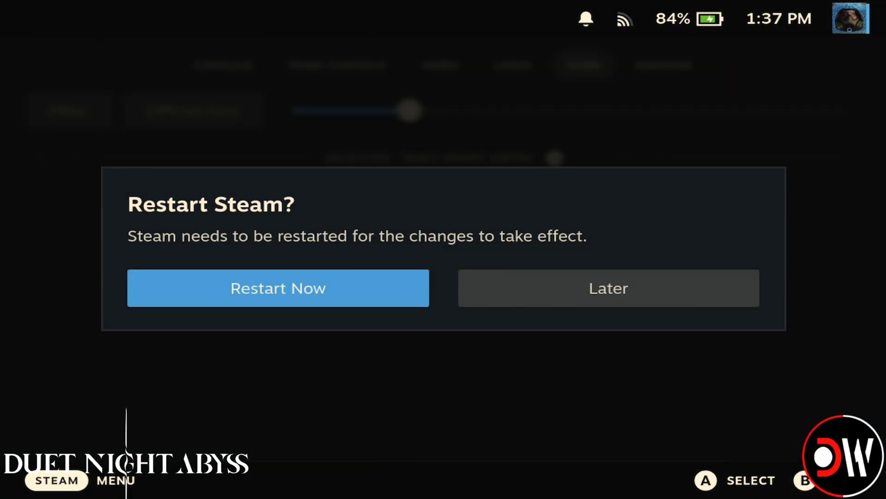
{"action": "key", "text": "Escape"}
{"action": "key", "text": "Escape"}
{"action": "key", "text": "Escape"}
{"action": "key", "text": "Return"}
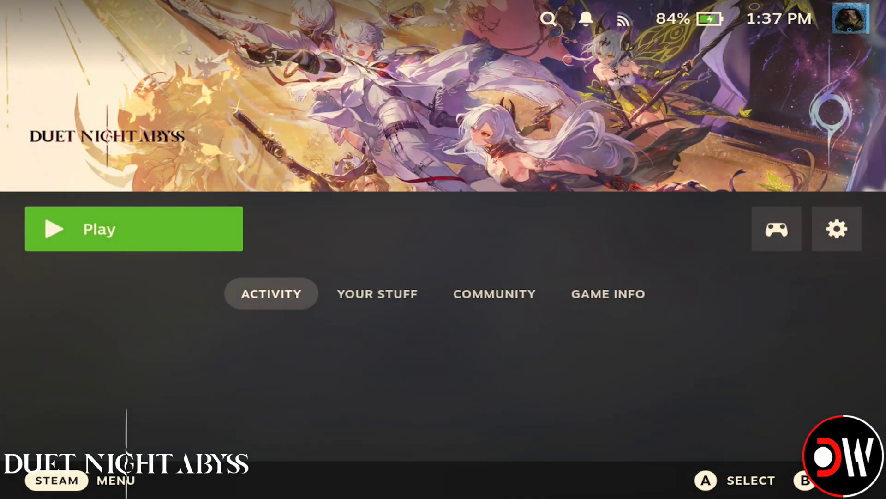
{"action": "key", "text": "Return"}
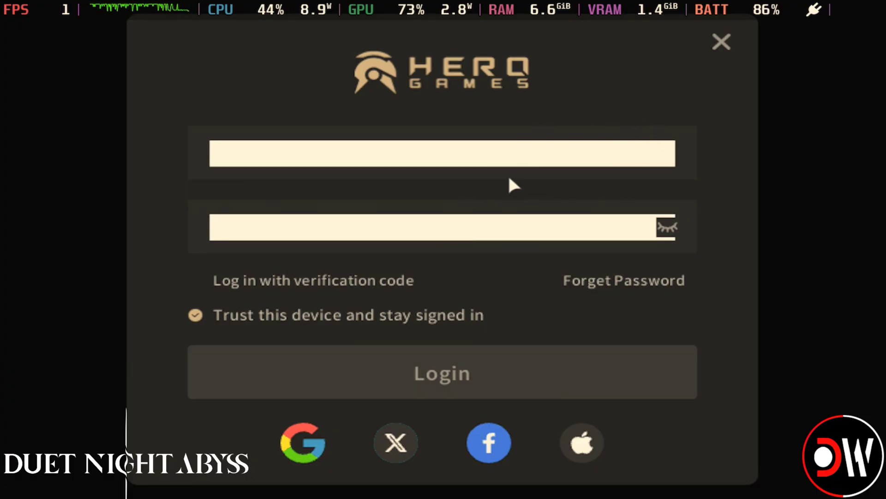
Bring up the on-screen keyboard for the account field of the Hero Games login and start filling it in.
{"action": "left_click", "coordinate": [345, 159]}
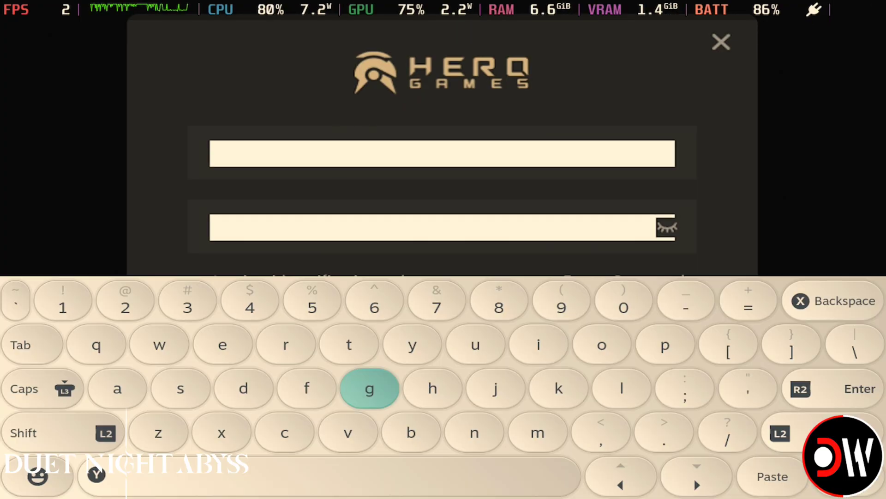
{"action": "key", "text": "Left"}
{"action": "key", "text": "Left"}
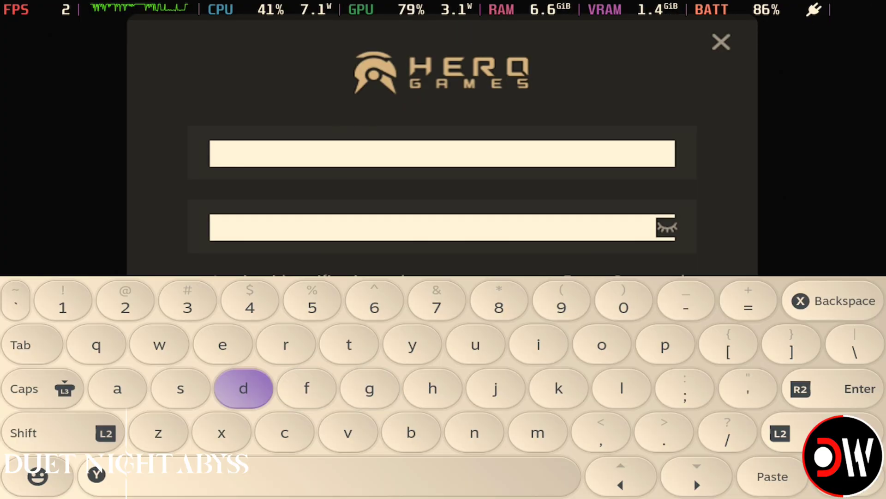
{"action": "key", "text": "Up"}
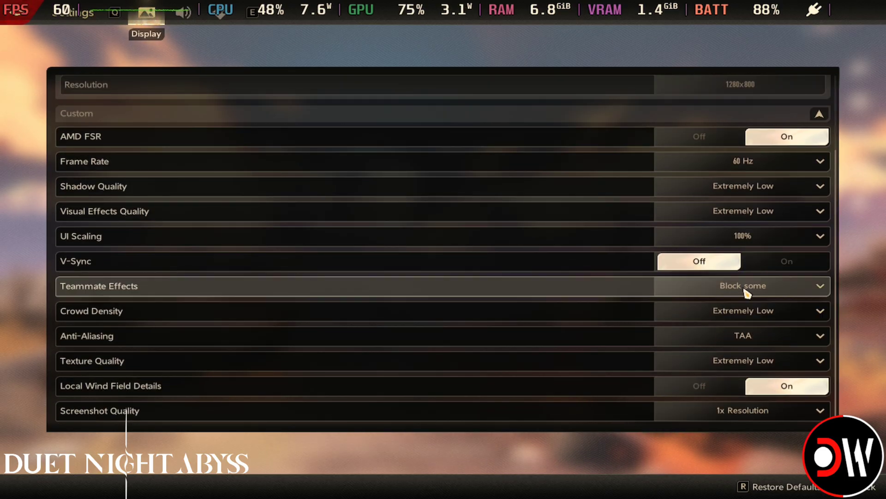
Review the in-game display settings, from the Custom quality options back up to the Basic section.
{"action": "scroll", "coordinate": [790, 368], "scroll_direction": "up", "scroll_amount": 3}
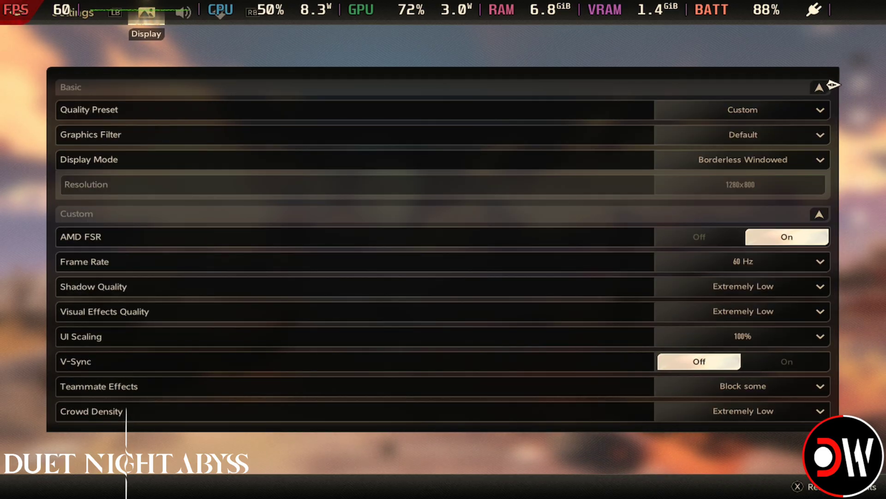